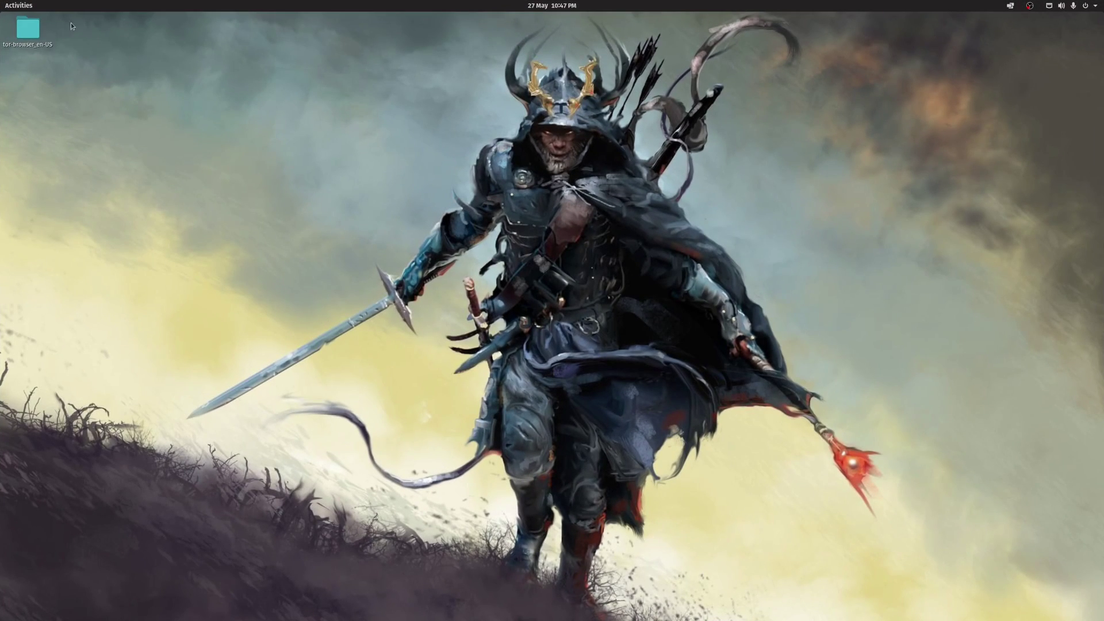
- Open the Pop!_OS Activities overview
{"action": "left_click", "coordinate": [27, 7]}
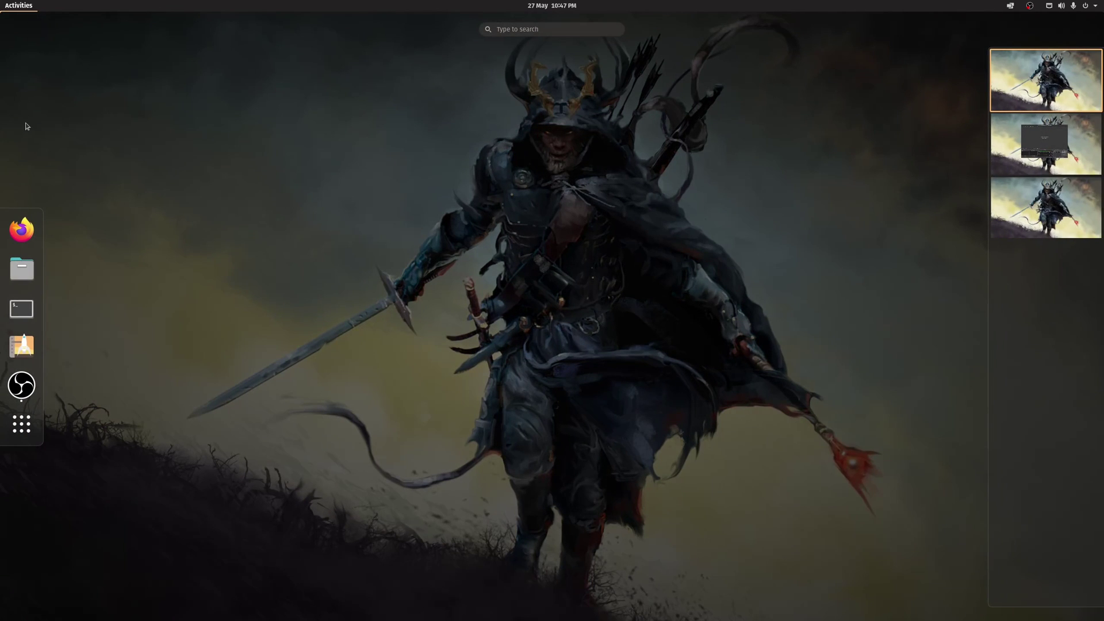
- Launch Firefox and load the bisq.network website
{"action": "left_click", "coordinate": [22, 231]}
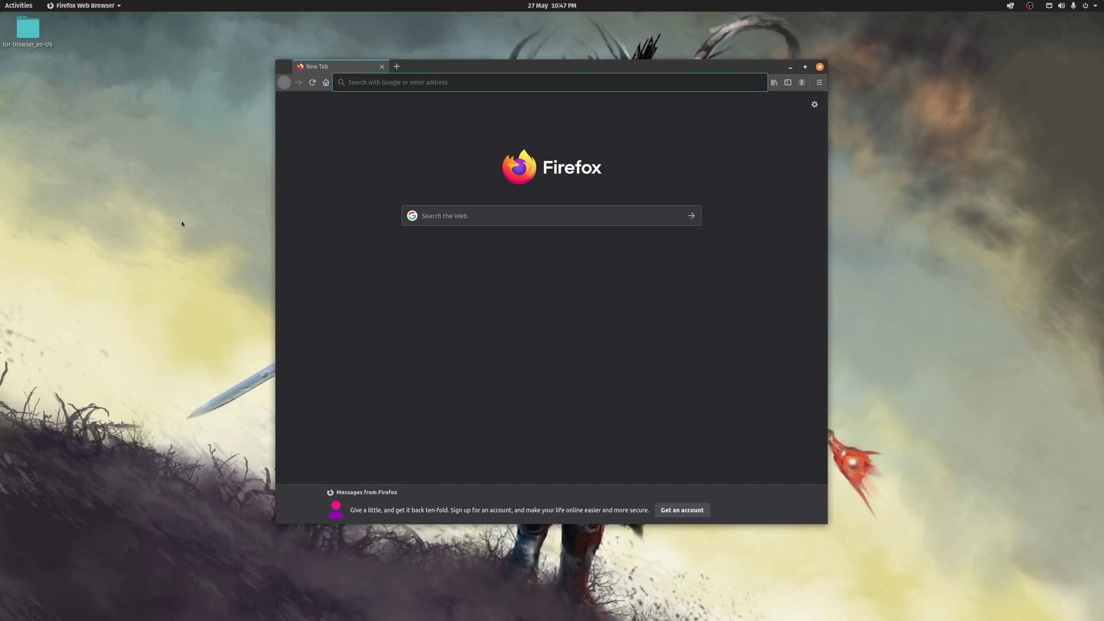
{"action": "type", "text": "b"}
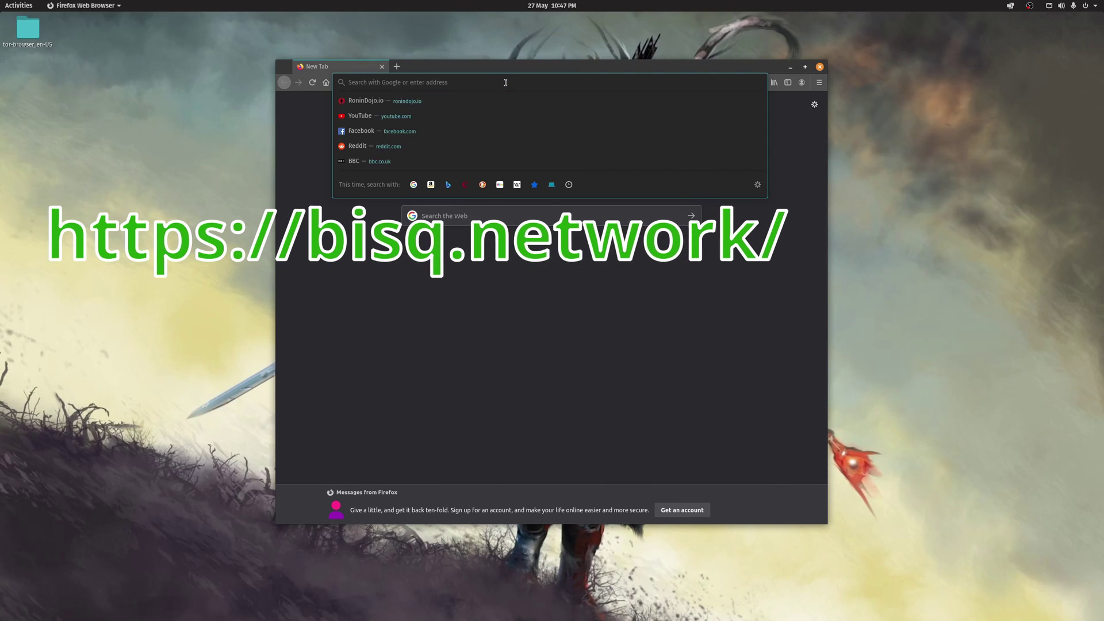
{"action": "type", "text": "isq"}
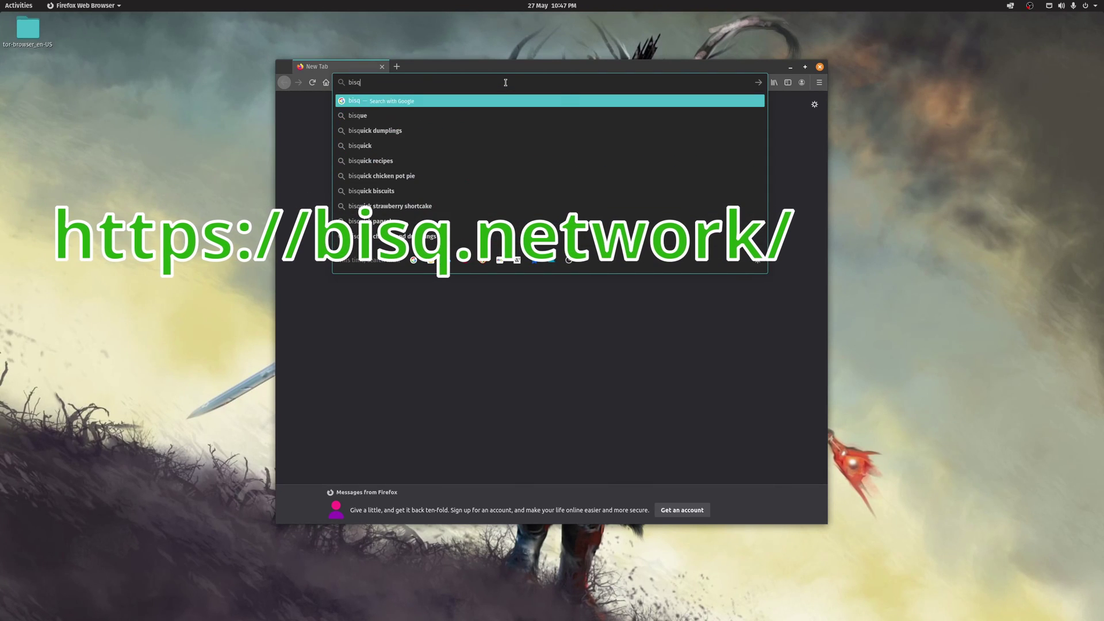
{"action": "type", "text": ".network"}
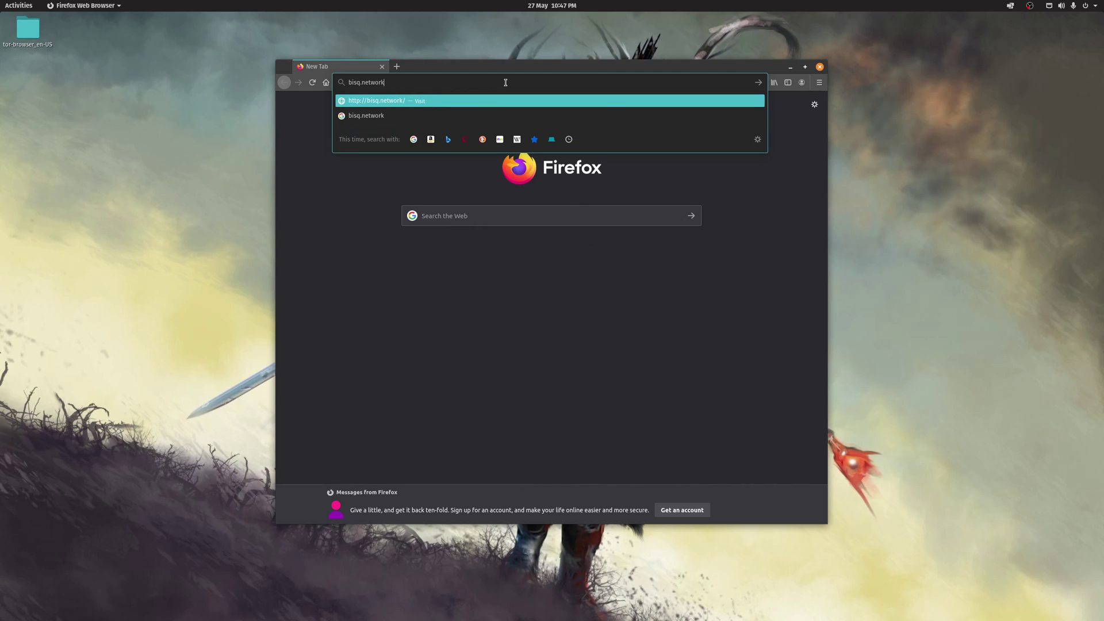
{"action": "key", "text": "Return"}
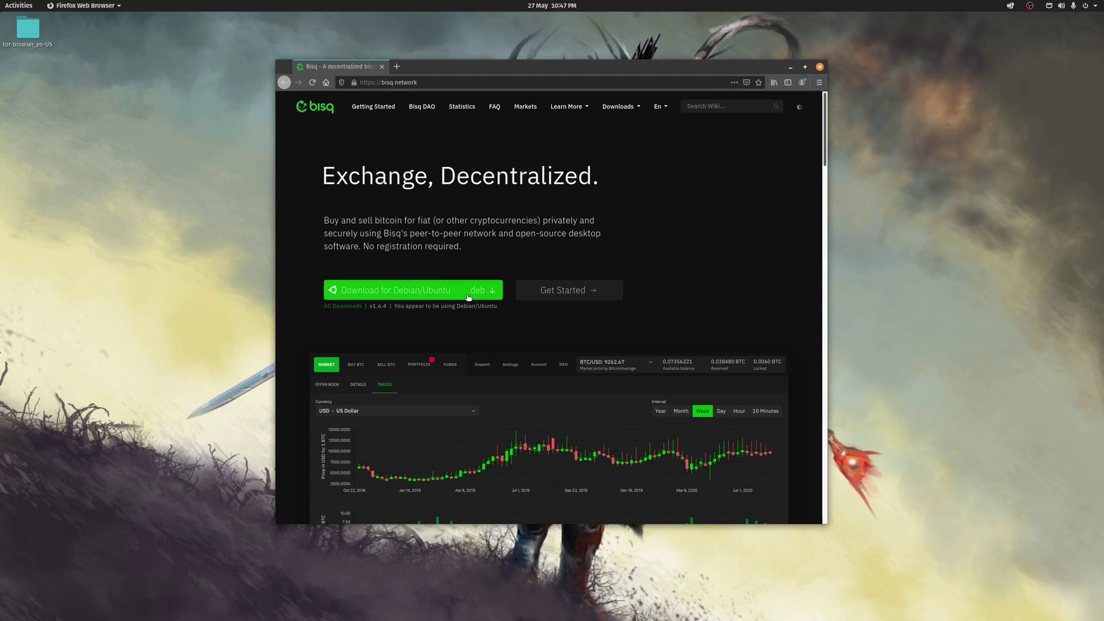
- Download and save the Bisq v1.6.4 Debian/Ubuntu .deb package
{"action": "left_click", "coordinate": [483, 290]}
{"action": "left_click", "coordinate": [472, 306]}
{"action": "left_click", "coordinate": [613, 334]}
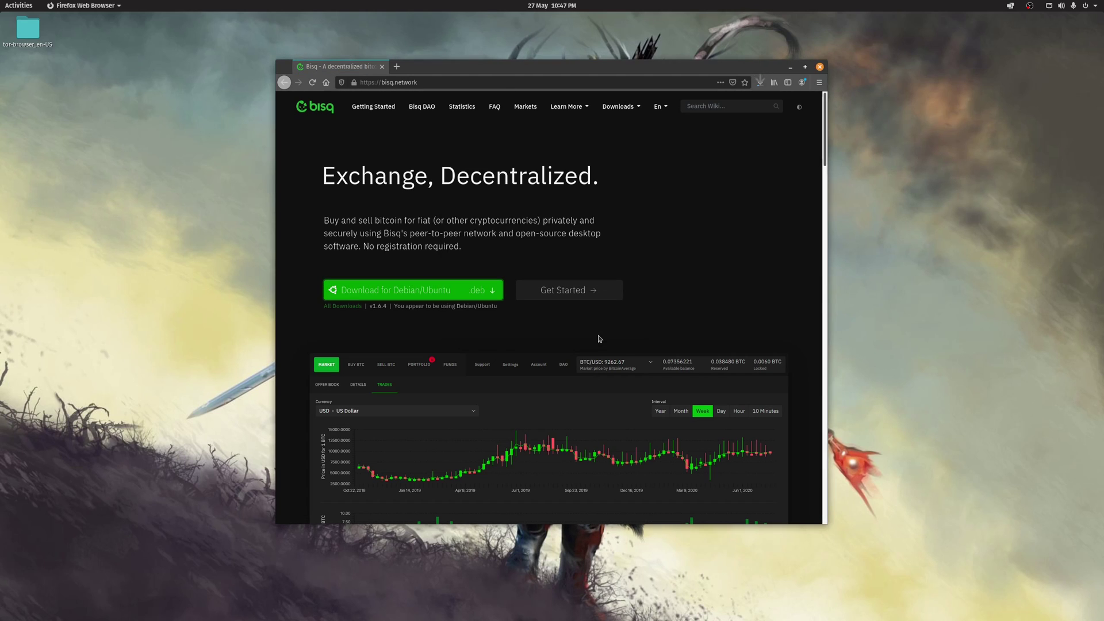
{"action": "left_click", "coordinate": [763, 82]}
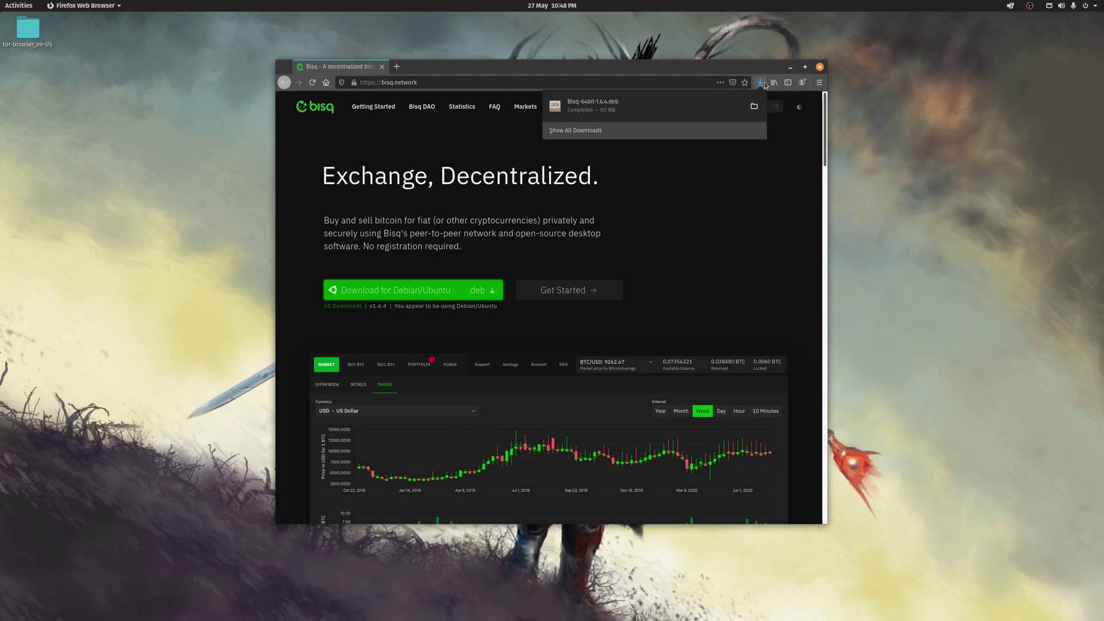
- Install Bisq-64bit-1.6.4.deb with Eddy and close the installer
{"action": "left_click", "coordinate": [704, 111]}
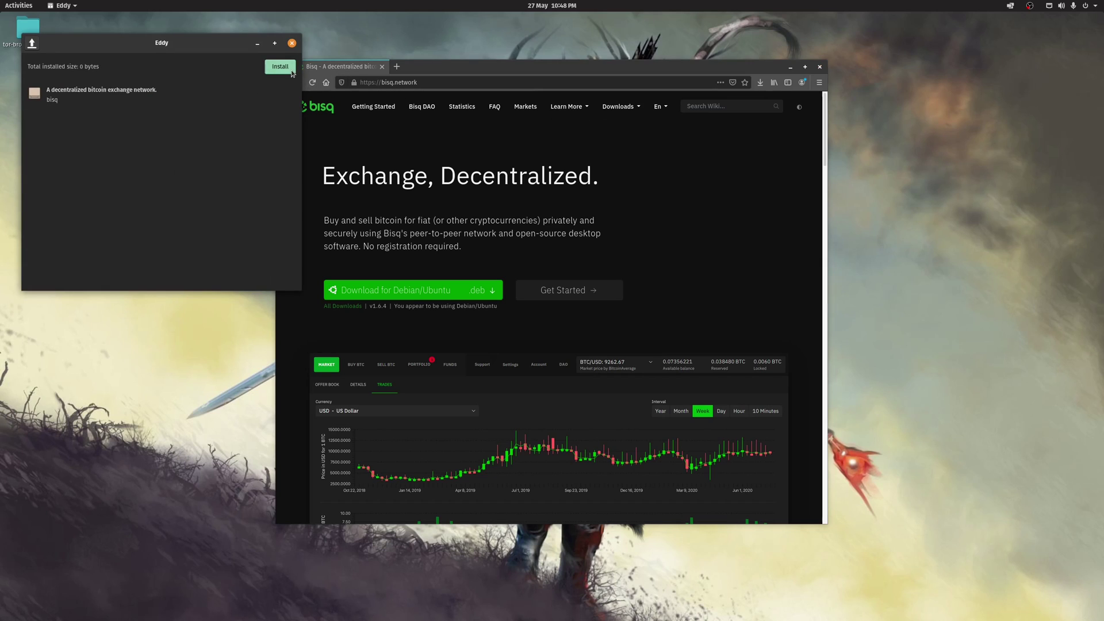
{"action": "left_click", "coordinate": [292, 70]}
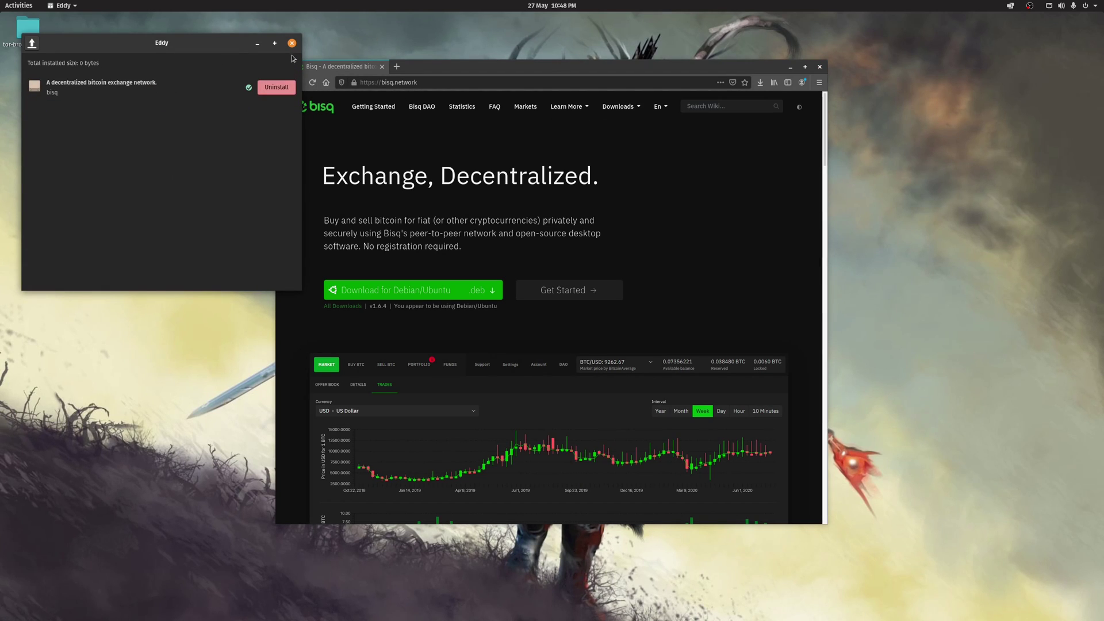
{"action": "left_click", "coordinate": [292, 43]}
{"action": "key", "text": "super"}
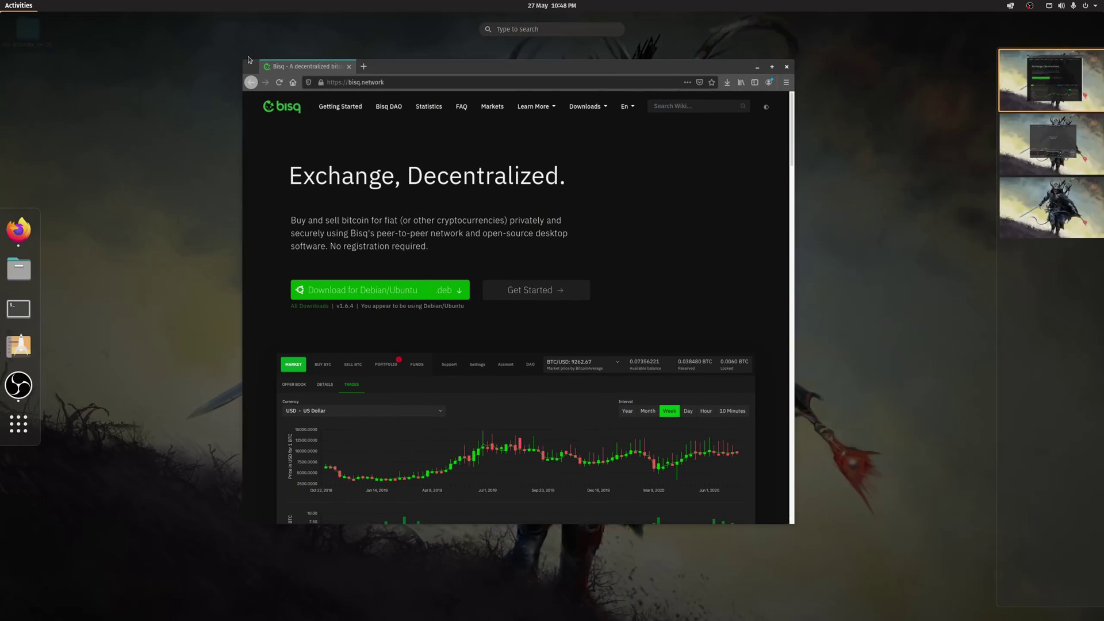
- Launch Bisq from the app search and accept the user agreement
{"action": "type", "text": "bisq"}
{"action": "left_click", "coordinate": [549, 78]}
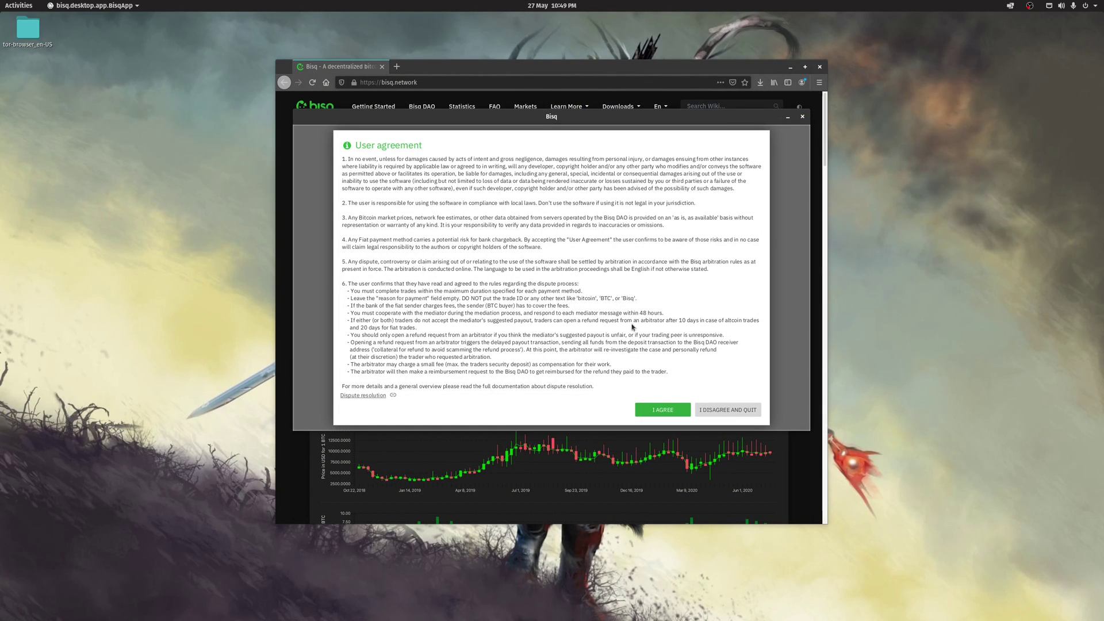
{"action": "left_click", "coordinate": [665, 410]}
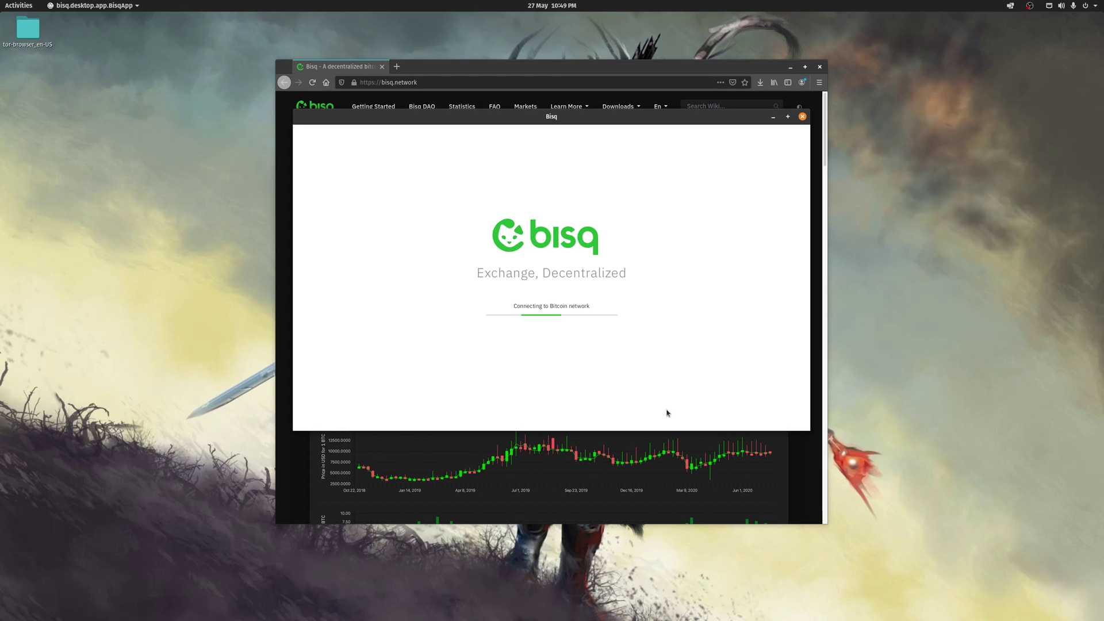
- Maximize the Bisq window and dismiss the new-feature notice permanently
{"action": "left_click", "coordinate": [787, 116]}
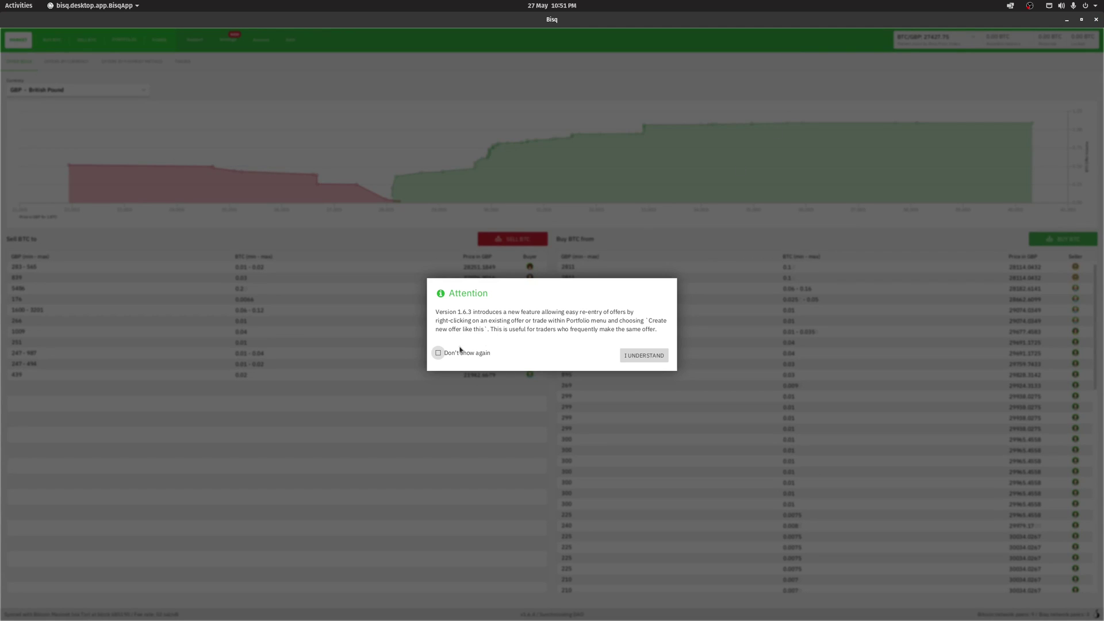
{"action": "left_click", "coordinate": [438, 353]}
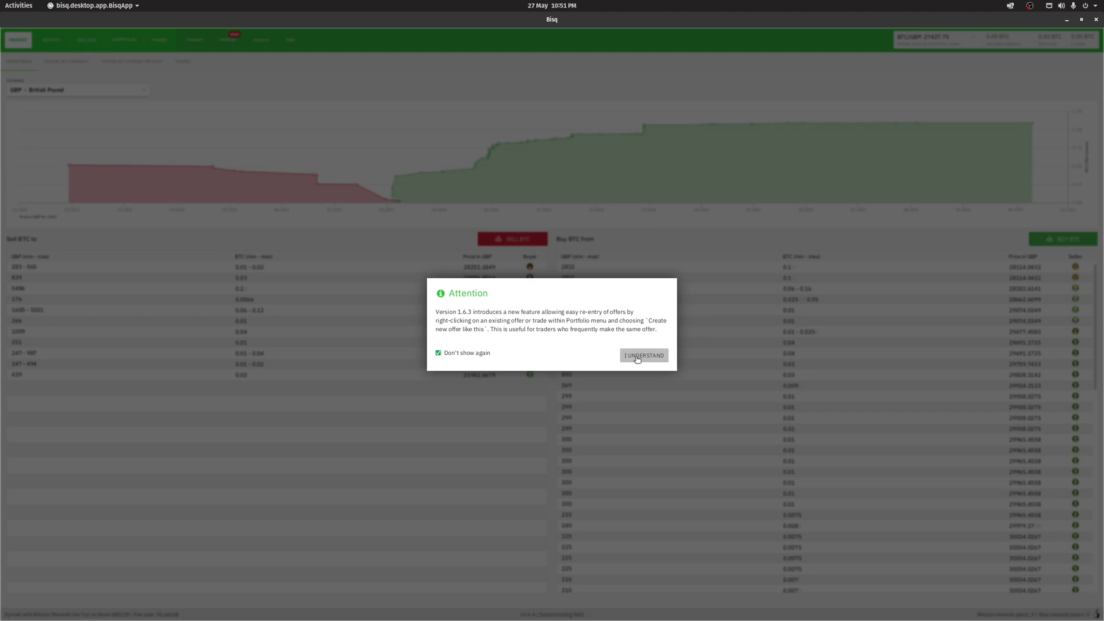
{"action": "left_click", "coordinate": [638, 355]}
- Close the XMR auto-confirm notice and switch on Use dark mode in Preferences
{"action": "left_click", "coordinate": [235, 44]}
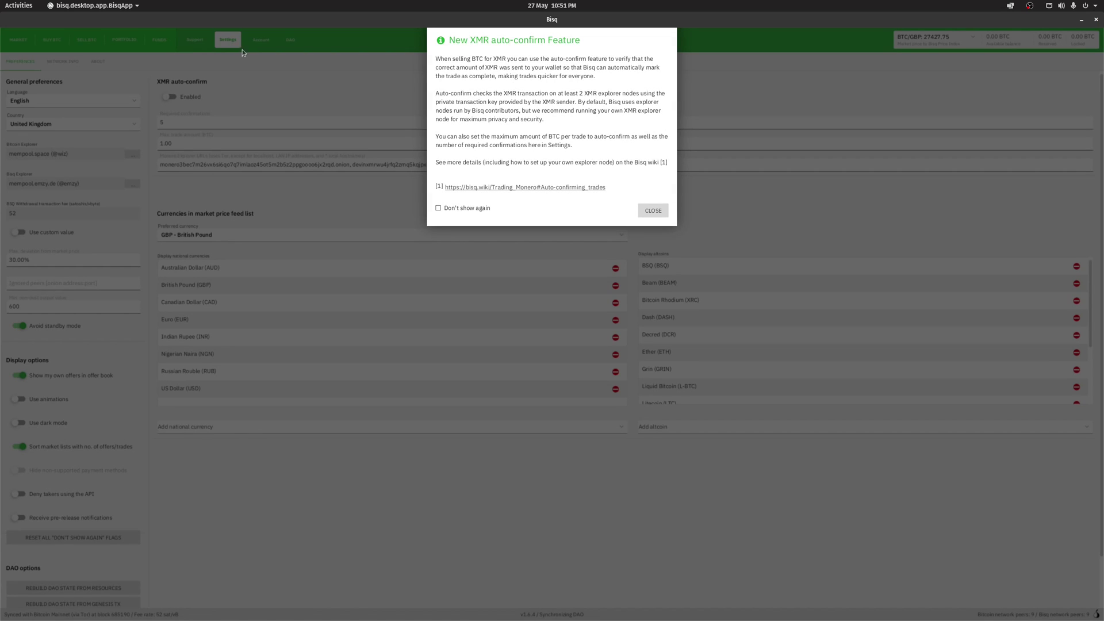
{"action": "left_click", "coordinate": [649, 211]}
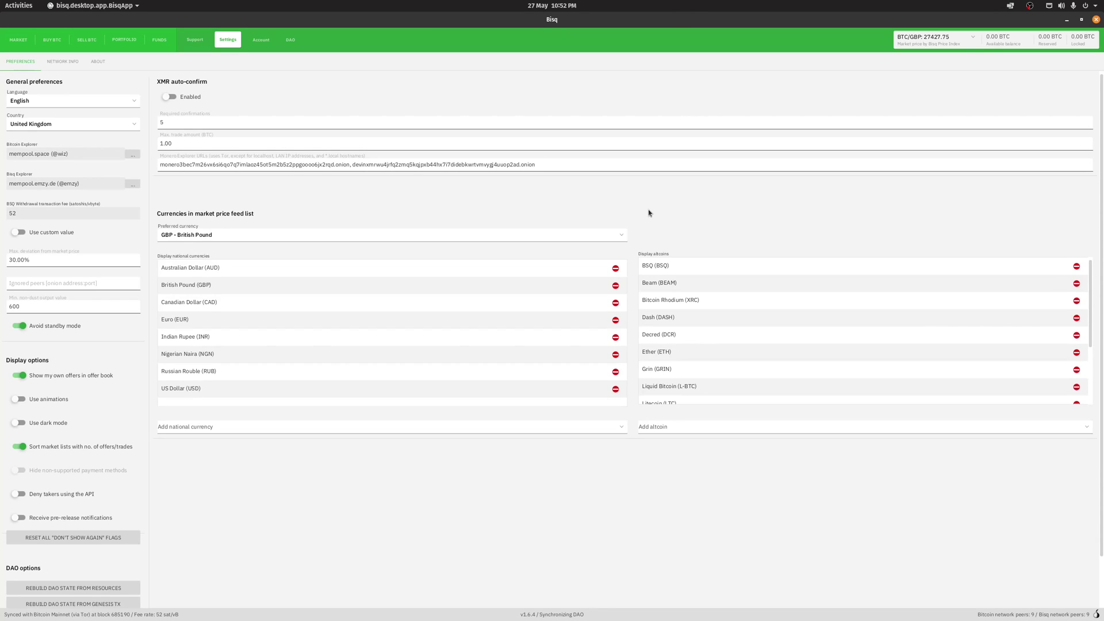
{"action": "left_click", "coordinate": [19, 423]}
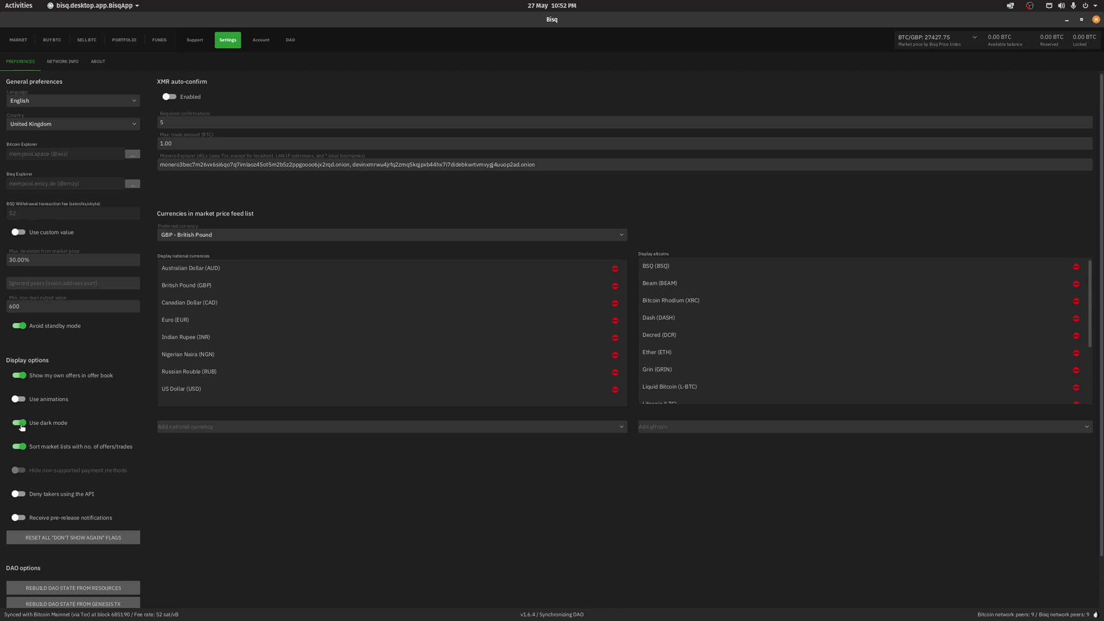
- On the Network Info page, select Use custom Bitcoin Core nodes
{"action": "left_click", "coordinate": [69, 69]}
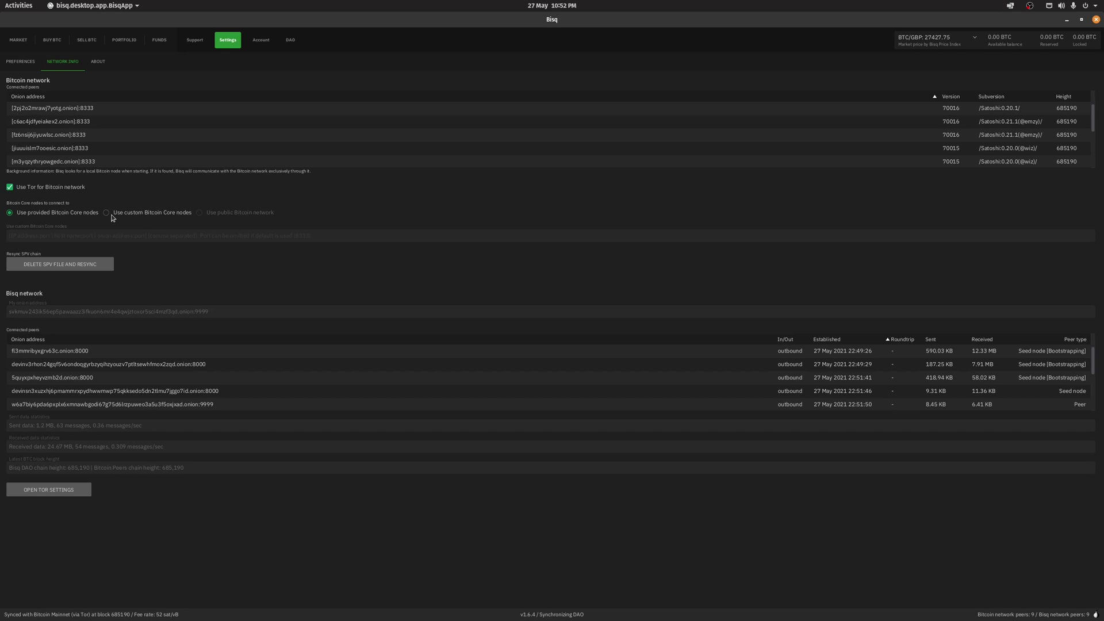
{"action": "left_click", "coordinate": [112, 216]}
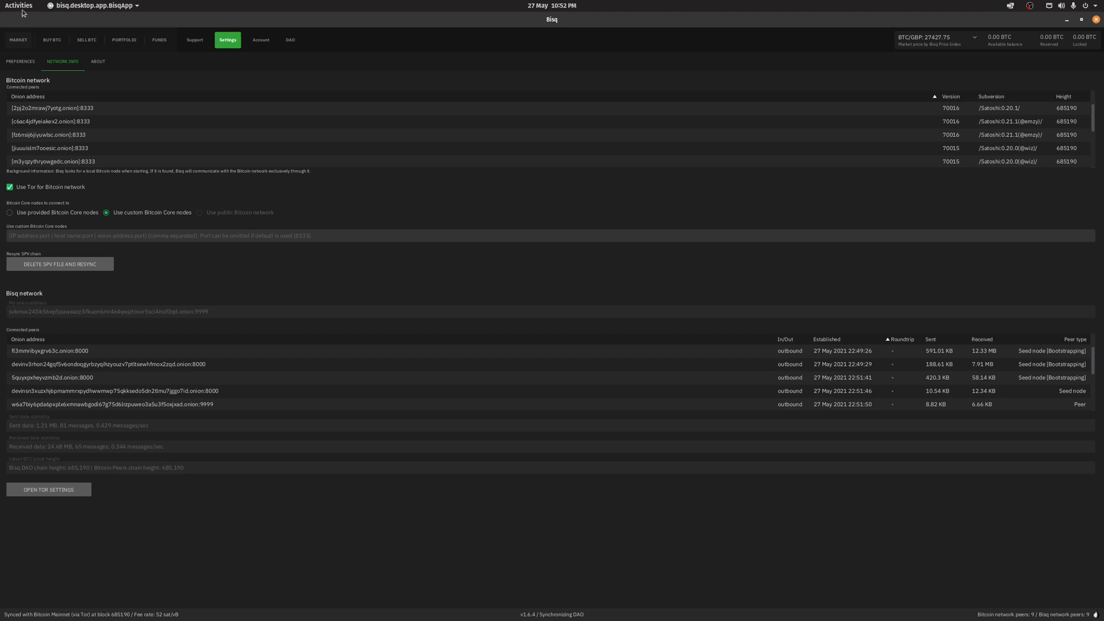
{"action": "left_click", "coordinate": [19, 6]}
- Open a Terminal and log into the RoninDojo node over SSH
{"action": "left_click", "coordinate": [14, 286]}
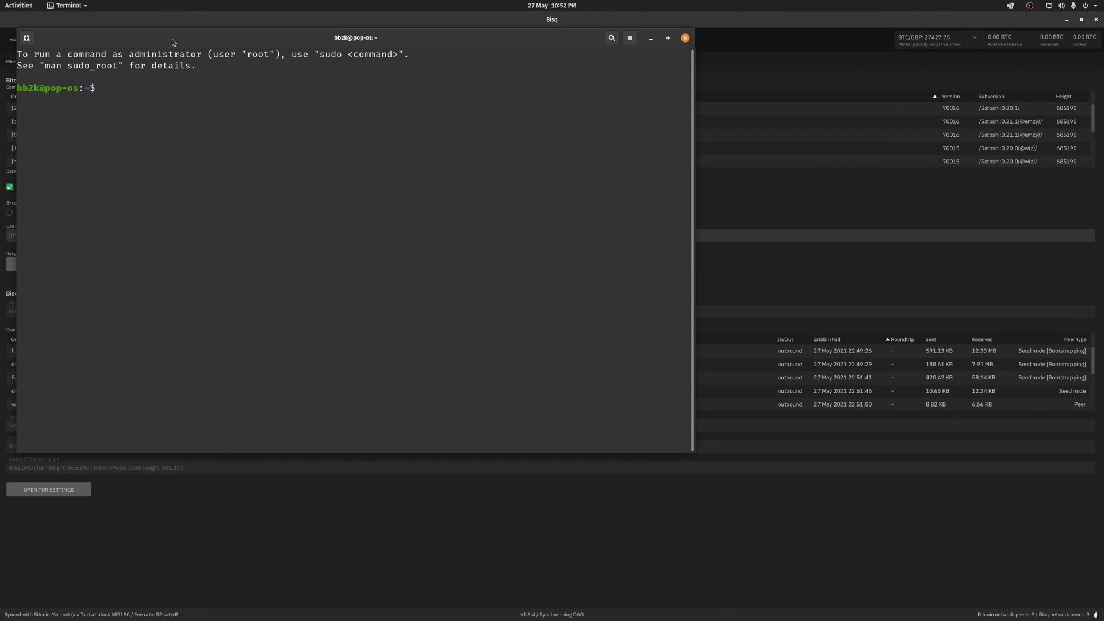
{"action": "key", "text": "ctrl+shift+v"}
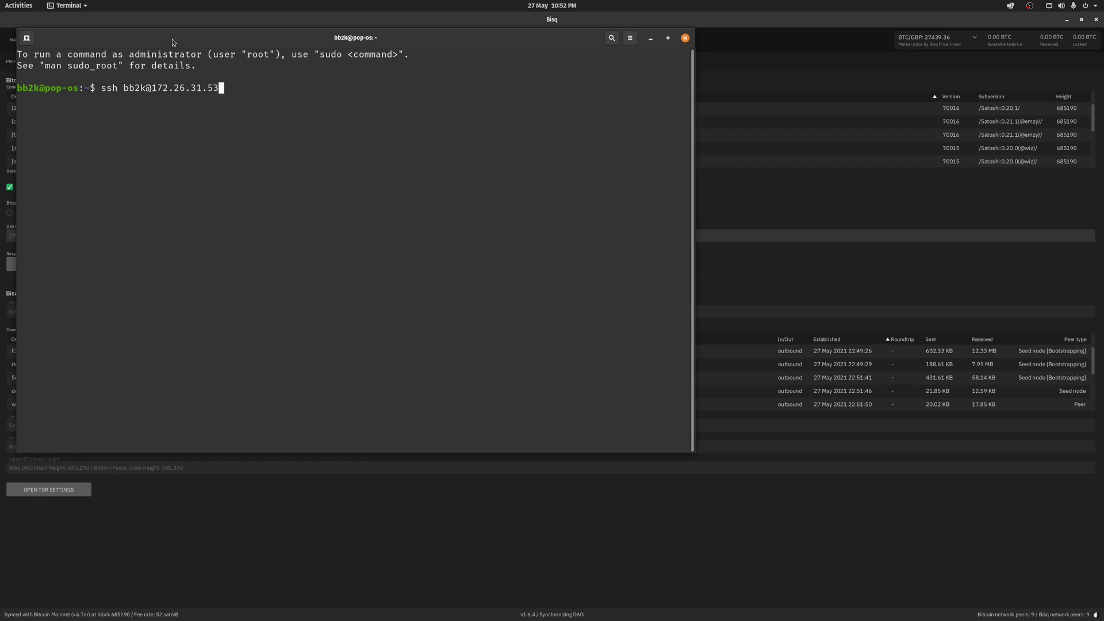
{"action": "key", "text": "Return"}
{"action": "key", "text": "Return"}
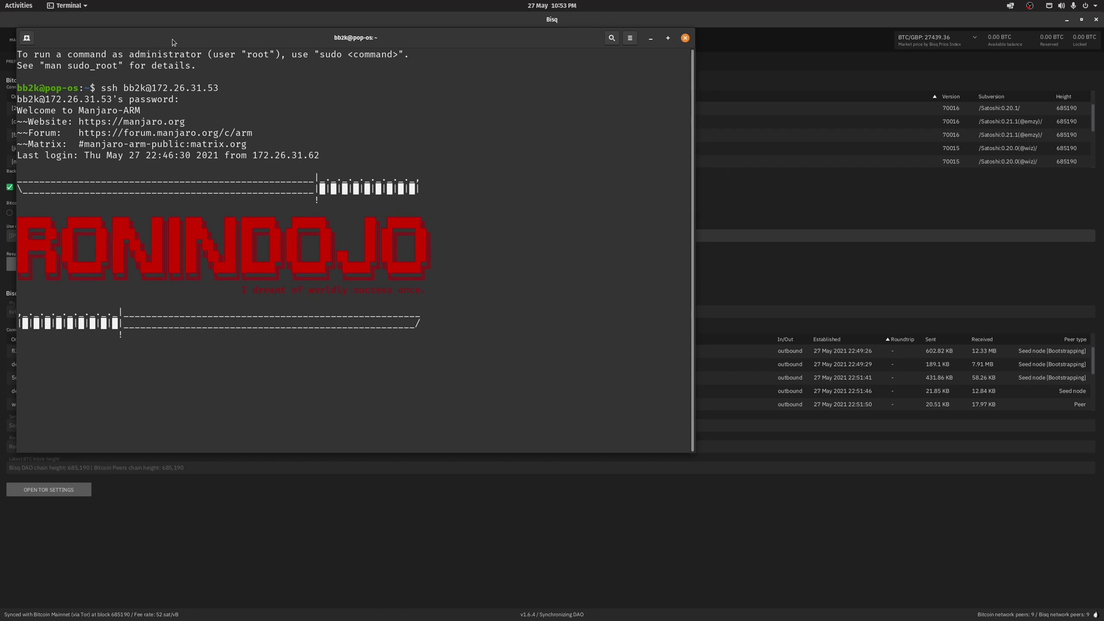
{"action": "key", "text": "Return"}
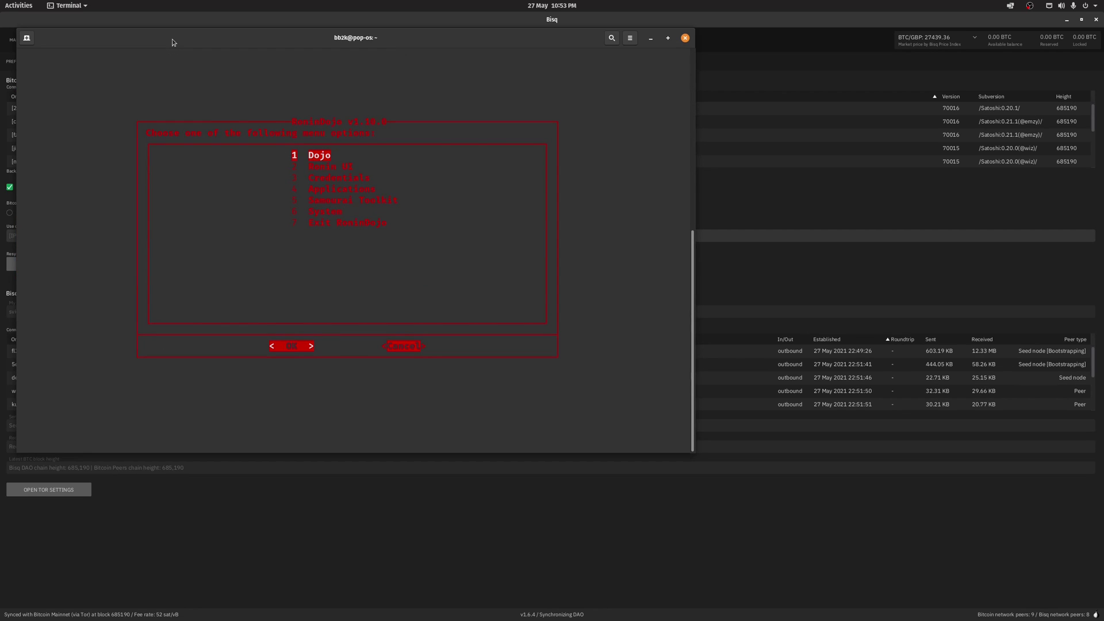
- Enable Bisq Connection under Applications > Manage Applications in the RoninDojo menu
{"action": "key", "text": "Down"}
{"action": "key", "text": "Down"}
{"action": "key", "text": "Down"}
{"action": "key", "text": "Return"}
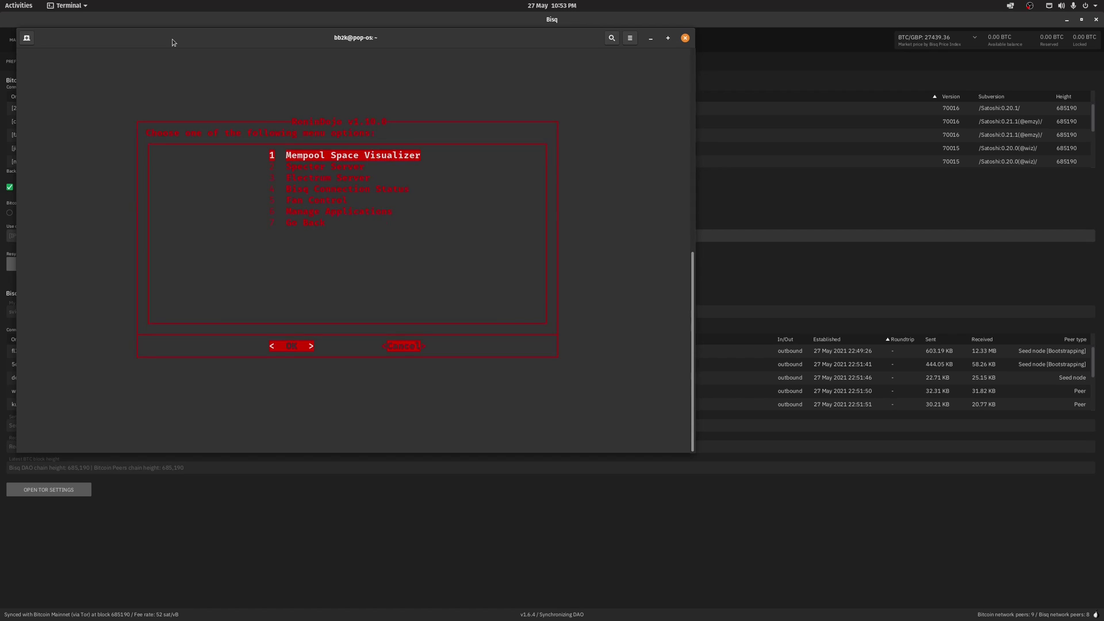
{"action": "key", "text": "Down"}
{"action": "key", "text": "Down"}
{"action": "key", "text": "Down"}
{"action": "key", "text": "Down"}
{"action": "key", "text": "Down"}
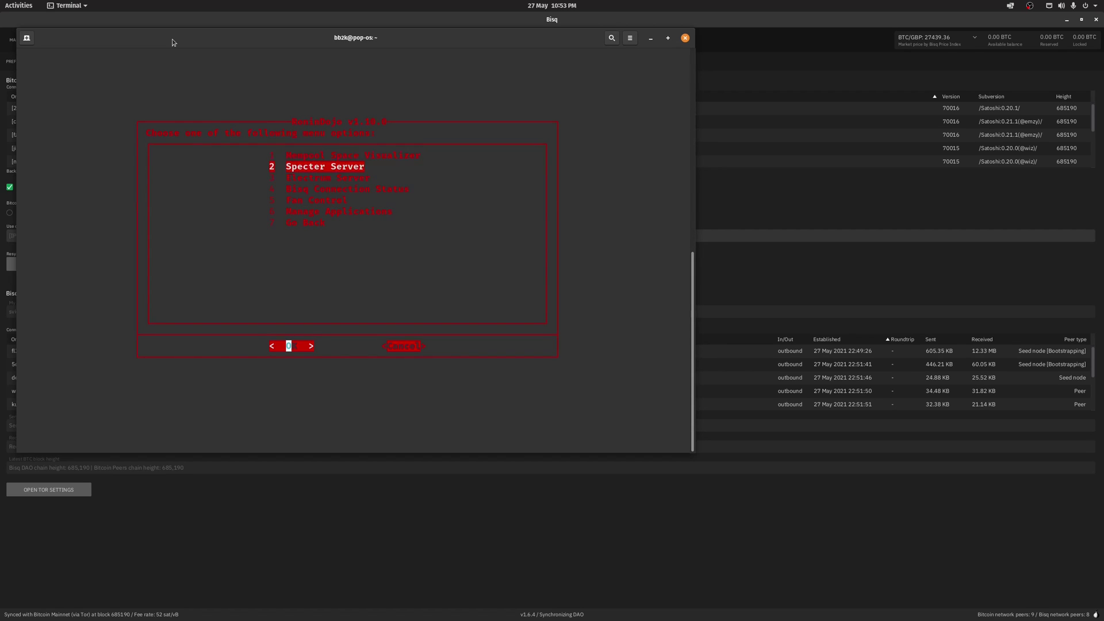
{"action": "key", "text": "Return"}
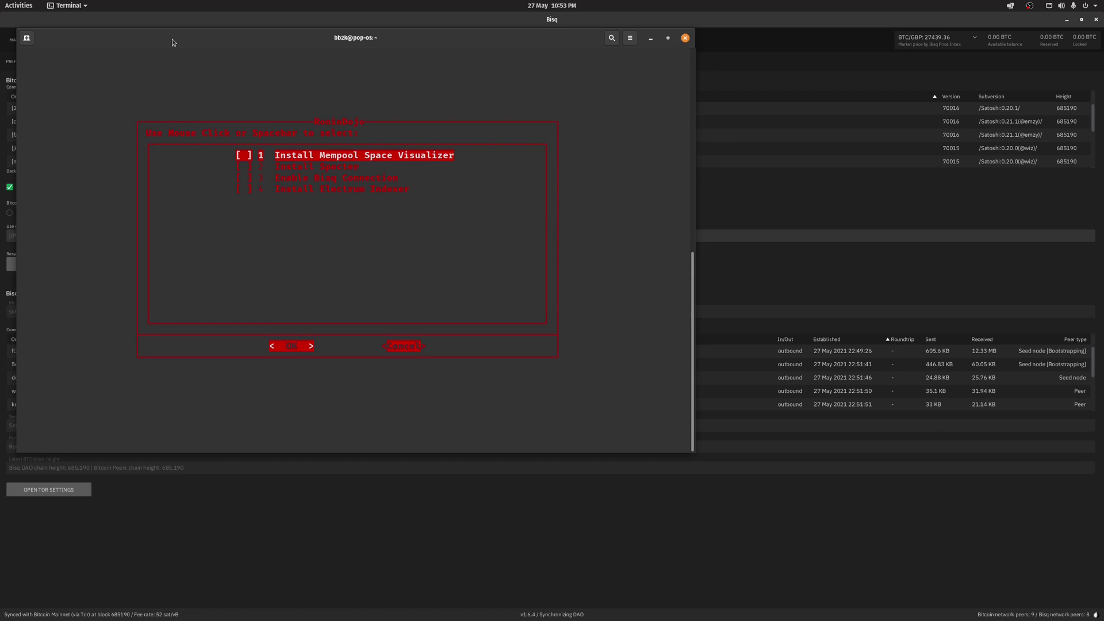
{"action": "key", "text": "Down"}
{"action": "key", "text": "Down"}
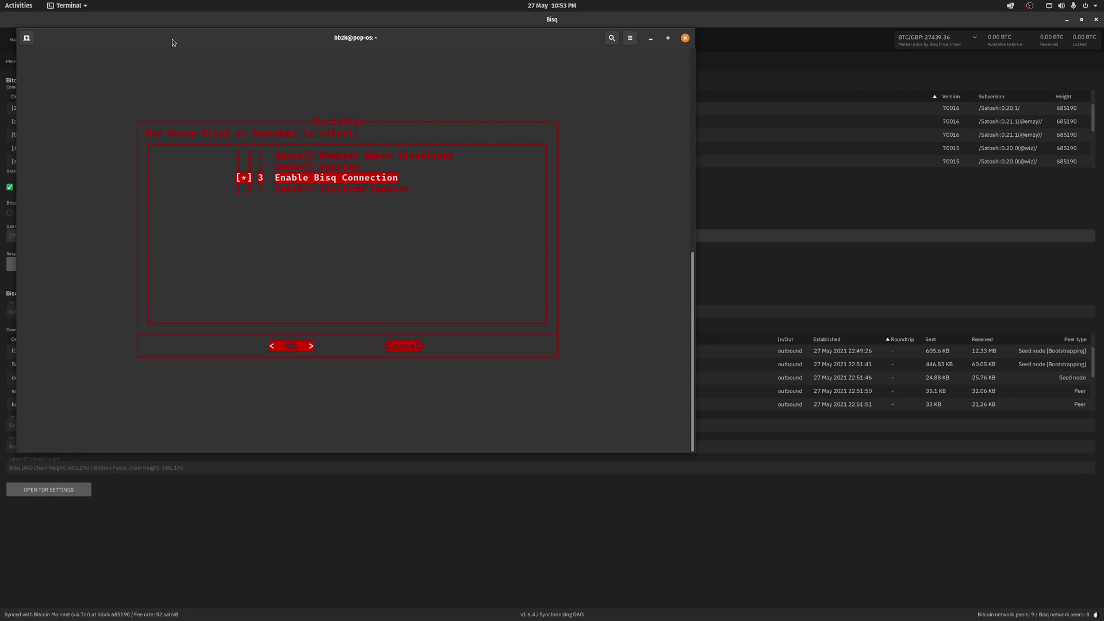
{"action": "key", "text": "Return"}
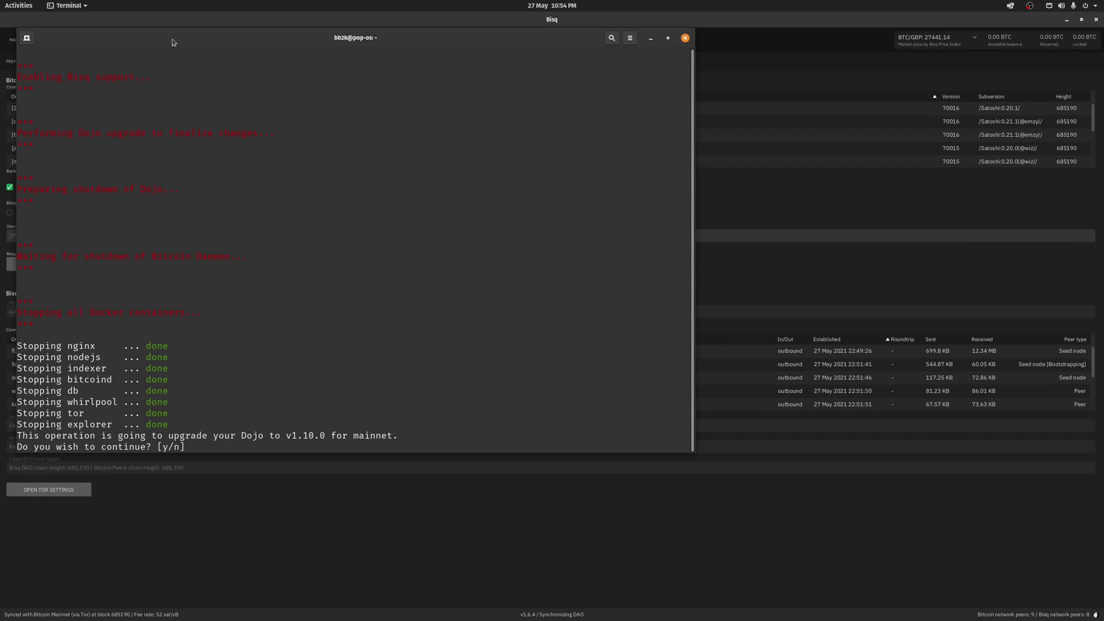
- Confirm the Dojo v1.10.0 upgrade with y and return to the applications menu
{"action": "type", "text": "y"}
{"action": "key", "text": "Return"}
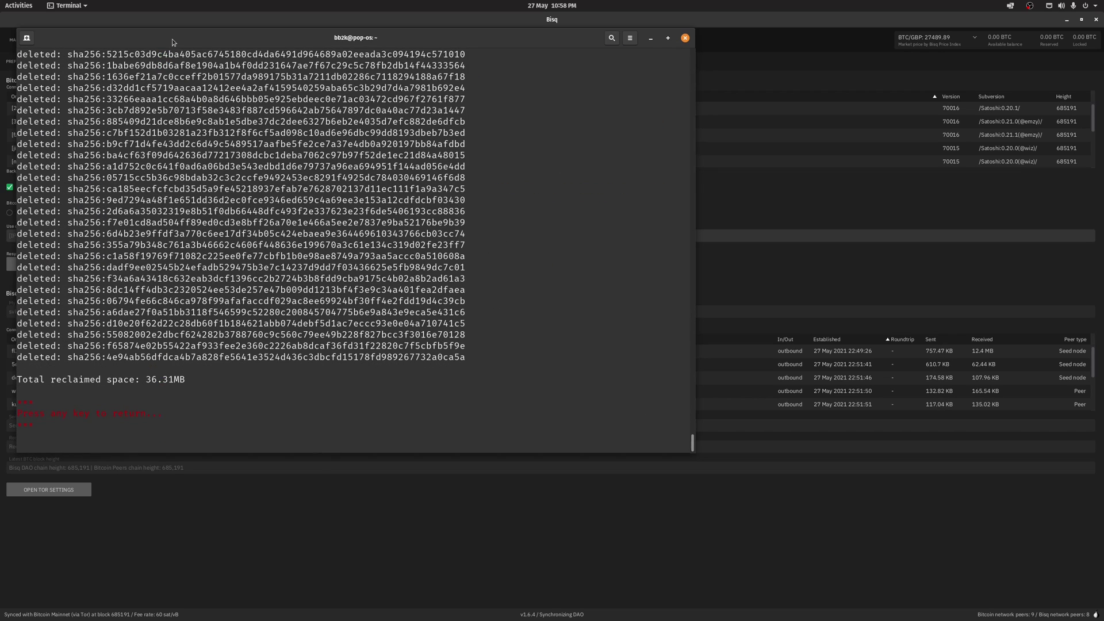
{"action": "key", "text": "Return"}
- Go back and open Credentials > Bitcoind to show the Bitcoin daemon credentials
{"action": "key", "text": "Down"}
{"action": "key", "text": "Down"}
{"action": "key", "text": "Down"}
{"action": "key", "text": "Down"}
{"action": "key", "text": "Down"}
{"action": "key", "text": "Down"}
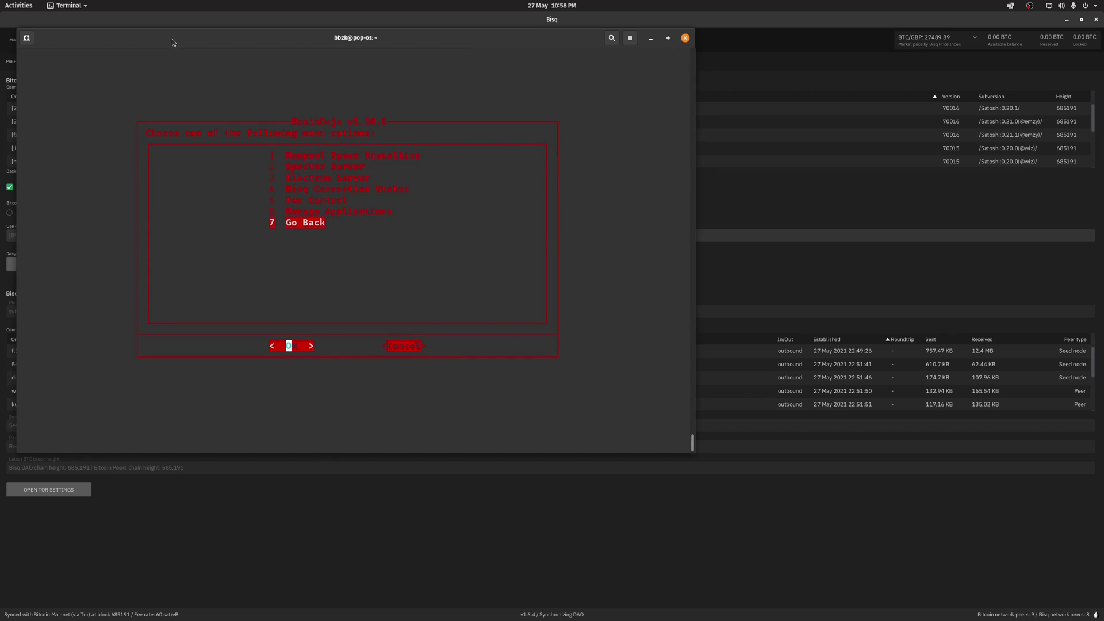
{"action": "key", "text": "Return"}
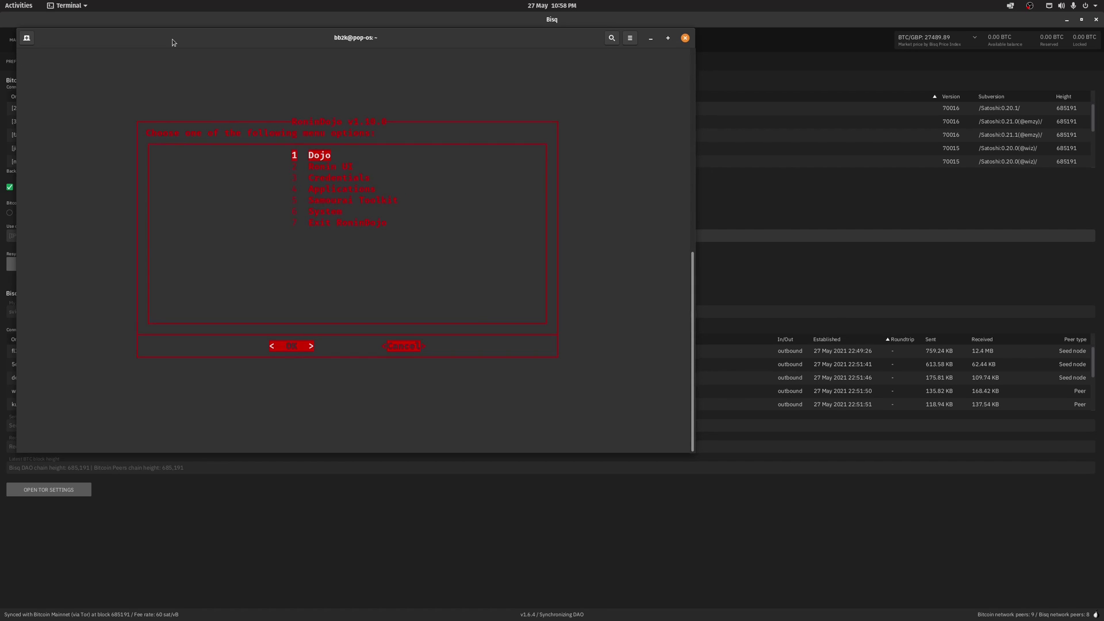
{"action": "key", "text": "Down"}
{"action": "key", "text": "Down"}
{"action": "key", "text": "Return"}
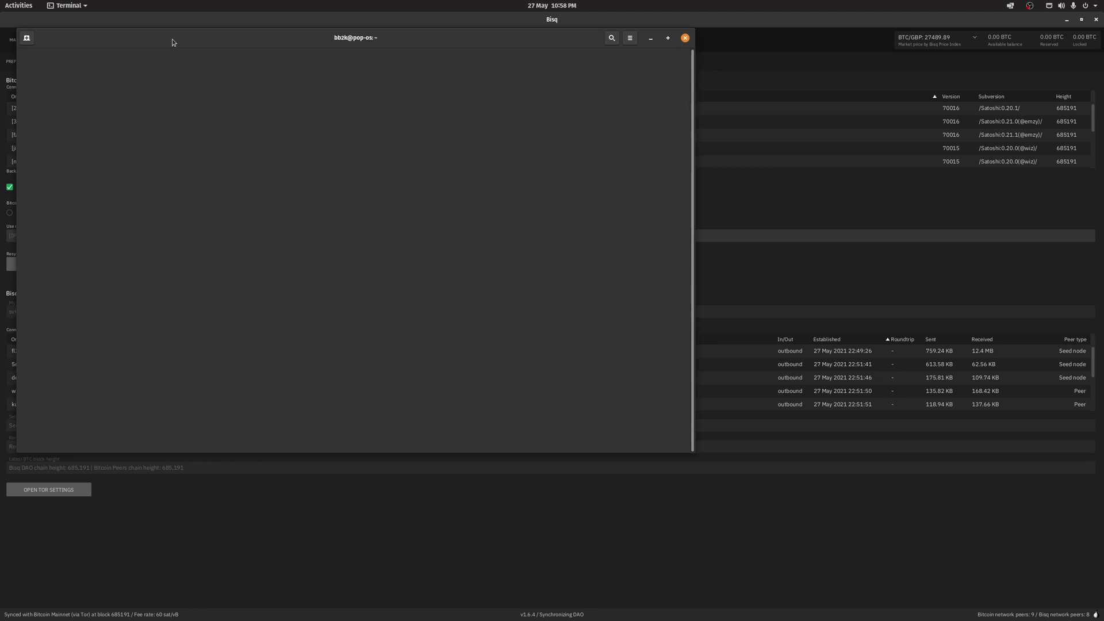
{"action": "key", "text": "Down"}
{"action": "key", "text": "Down"}
{"action": "key", "text": "Down"}
{"action": "key", "text": "Down"}
{"action": "key", "text": "Down"}
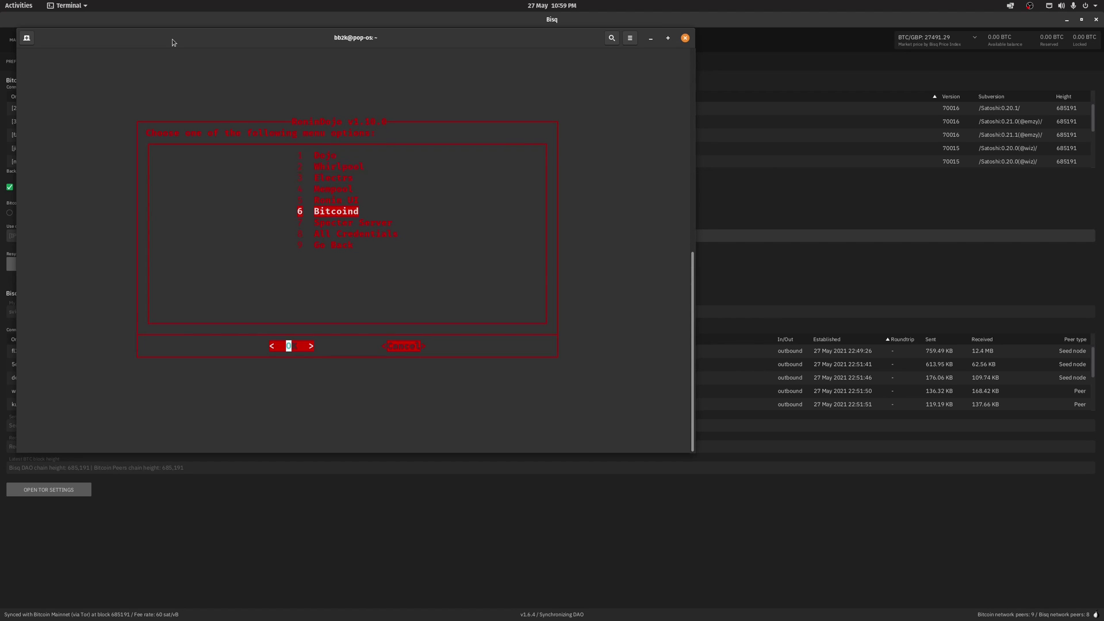
{"action": "key", "text": "Return"}
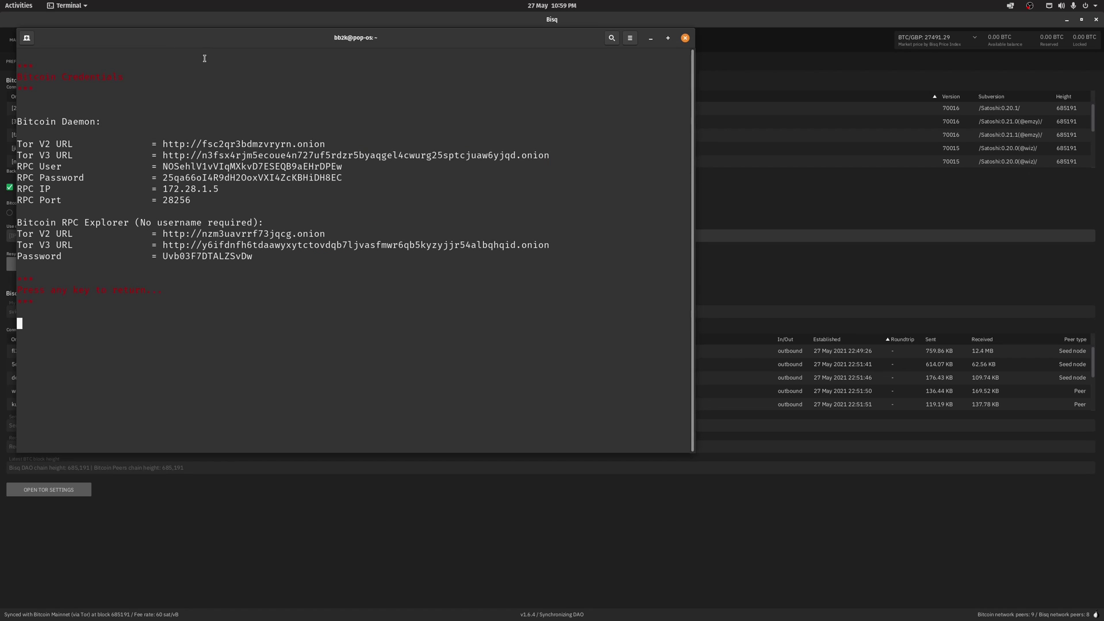
- Copy the Bitcoin daemon's Tor V2 onion address and minimise the terminal
{"action": "left_click_drag", "start_coordinate": [326, 143], "coordinate": [203, 143]}
{"action": "right_click", "coordinate": [210, 148]}
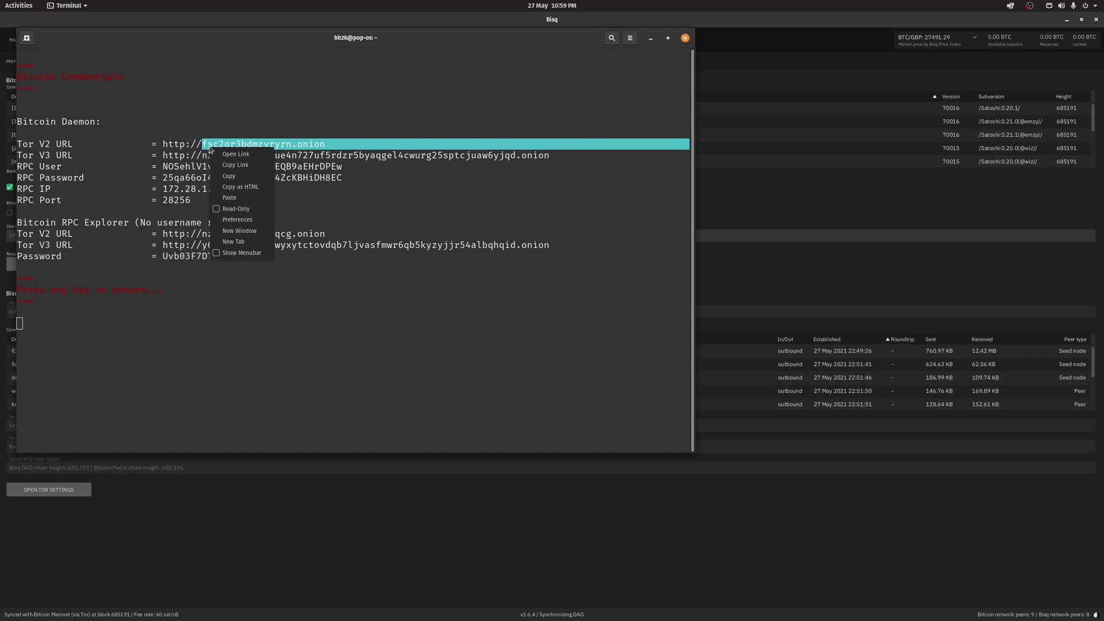
{"action": "left_click", "coordinate": [228, 175]}
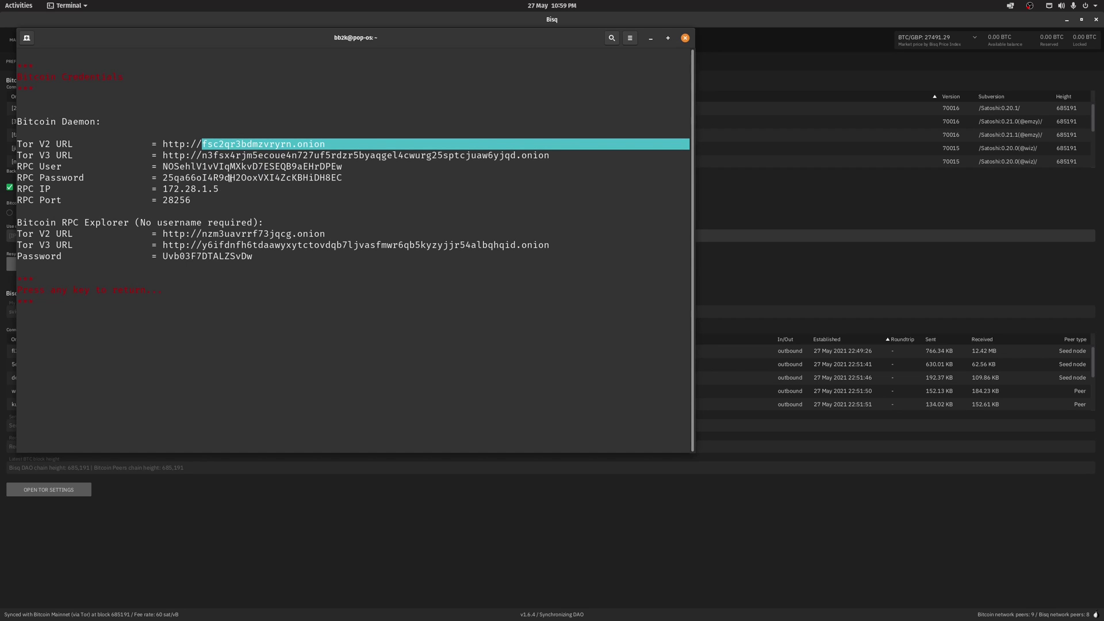
{"action": "left_click", "coordinate": [650, 38]}
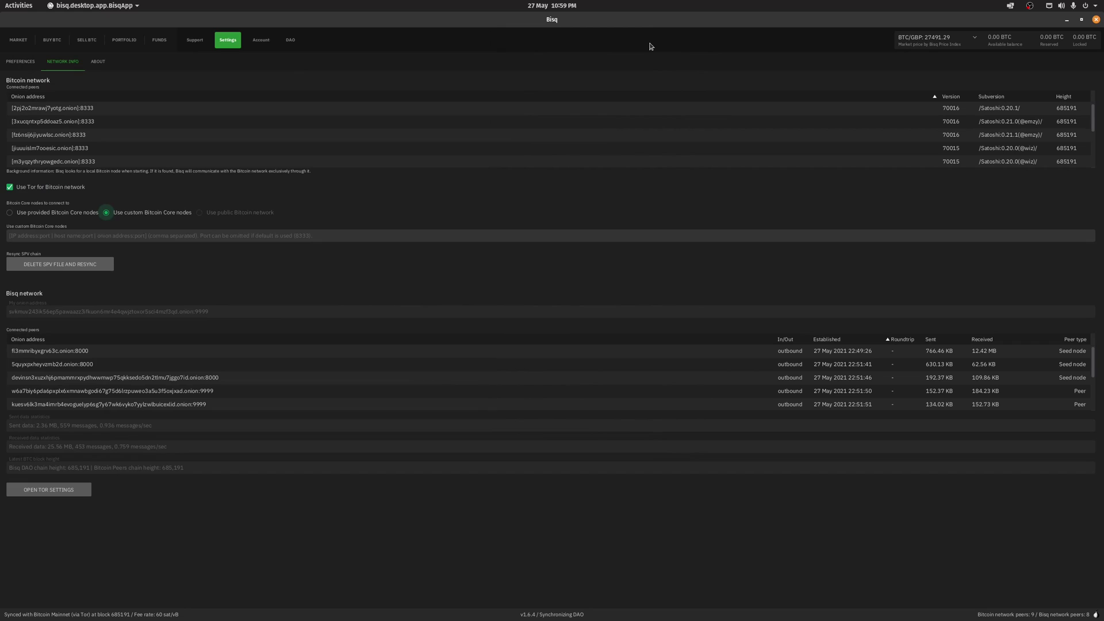
- Paste the onion address into the custom Bitcoin Core nodes field and shut Bisq down
{"action": "left_click", "coordinate": [87, 235]}
{"action": "right_click", "coordinate": [87, 236]}
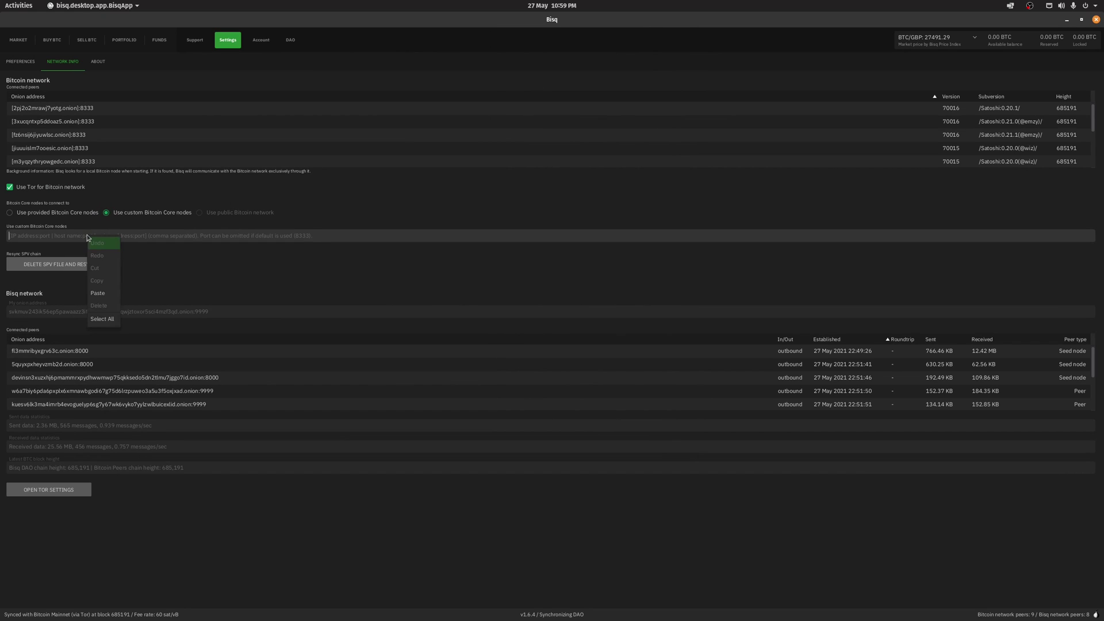
{"action": "left_click", "coordinate": [99, 293]}
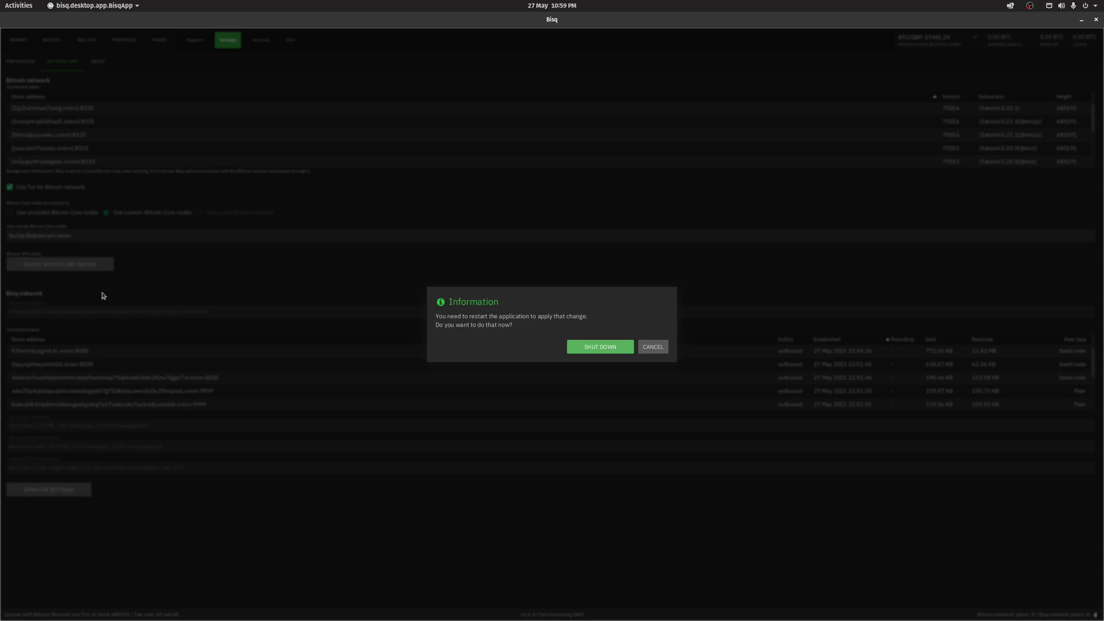
{"action": "left_click", "coordinate": [596, 349]}
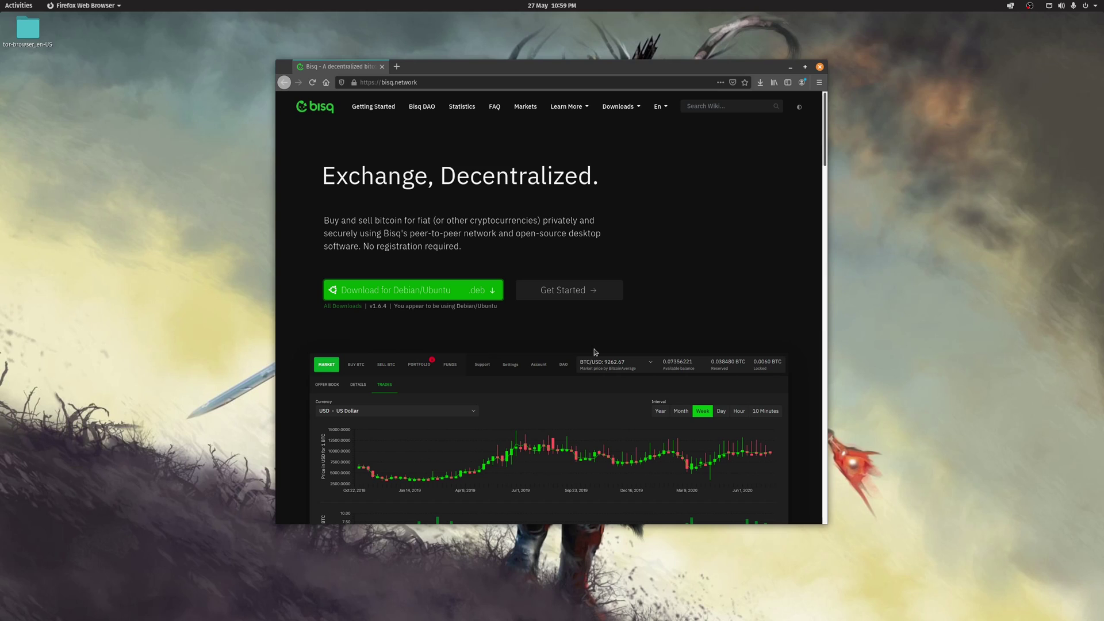
- Relaunch Bisq from the Activities search
{"action": "left_click", "coordinate": [789, 71]}
{"action": "key", "text": "super"}
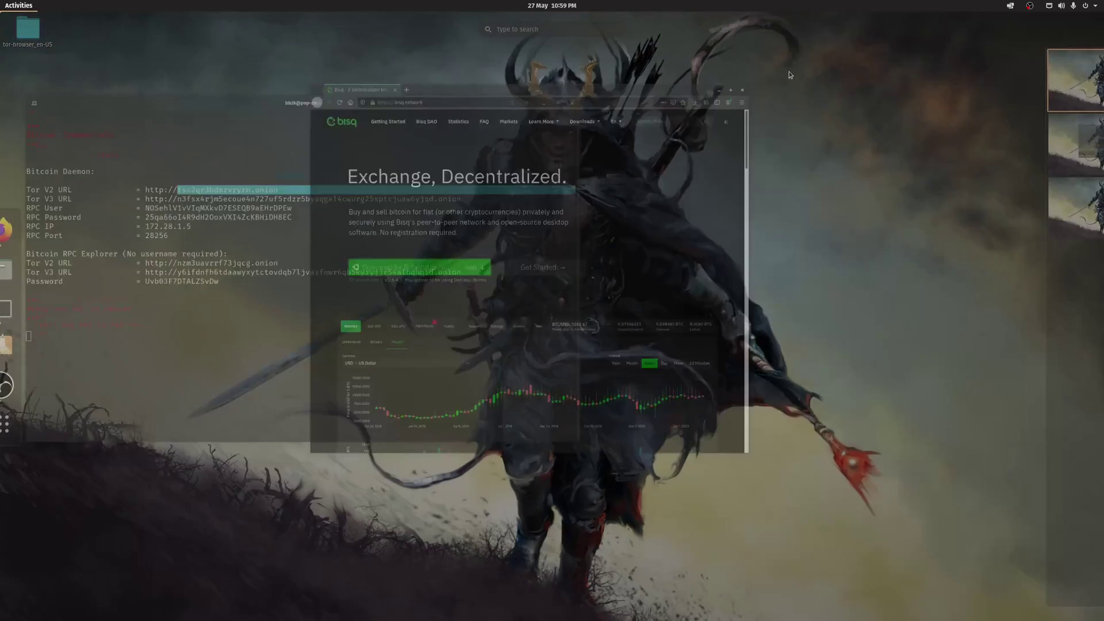
{"action": "type", "text": "bisq"}
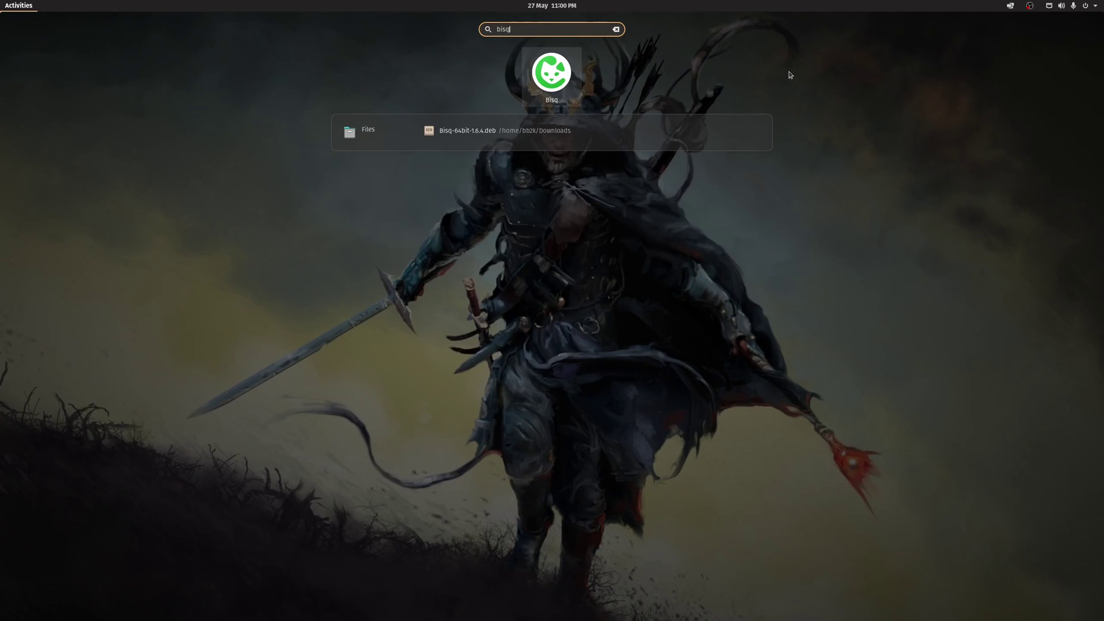
{"action": "key", "text": "Return"}
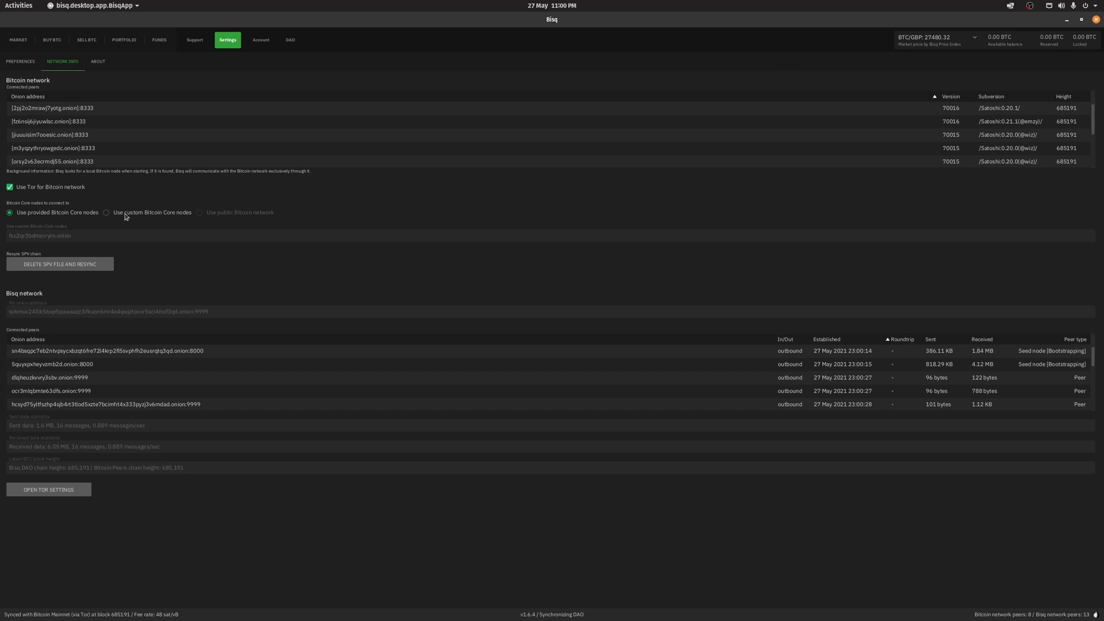
- Switch Bisq to custom Bitcoin Core nodes, accept the trusted-node warning, and shut down to apply
{"action": "left_click", "coordinate": [124, 213]}
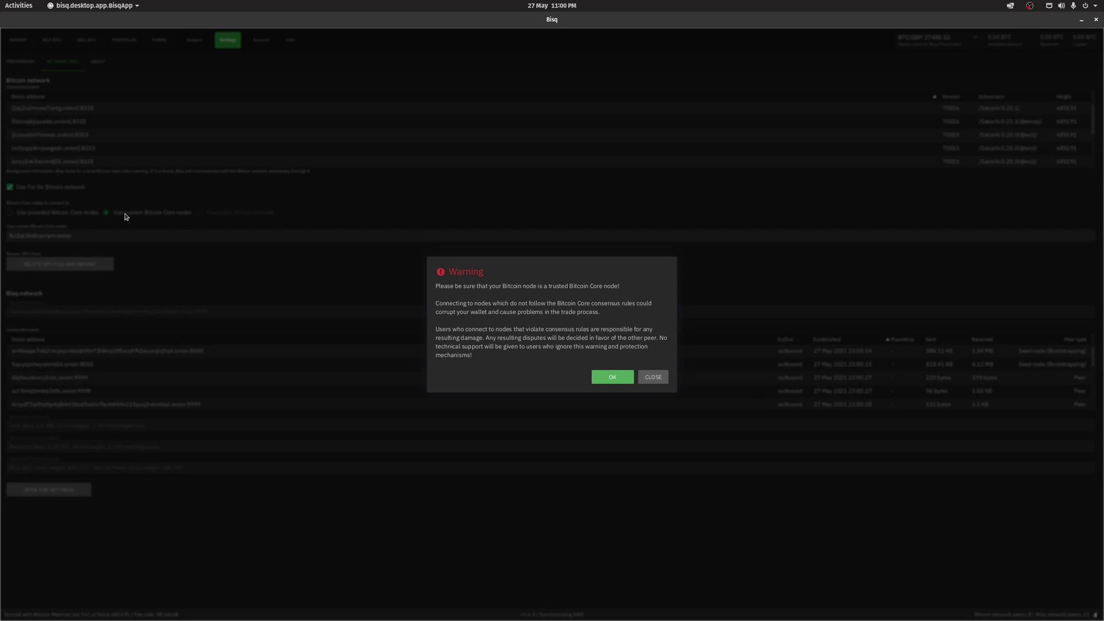
{"action": "left_click", "coordinate": [609, 379]}
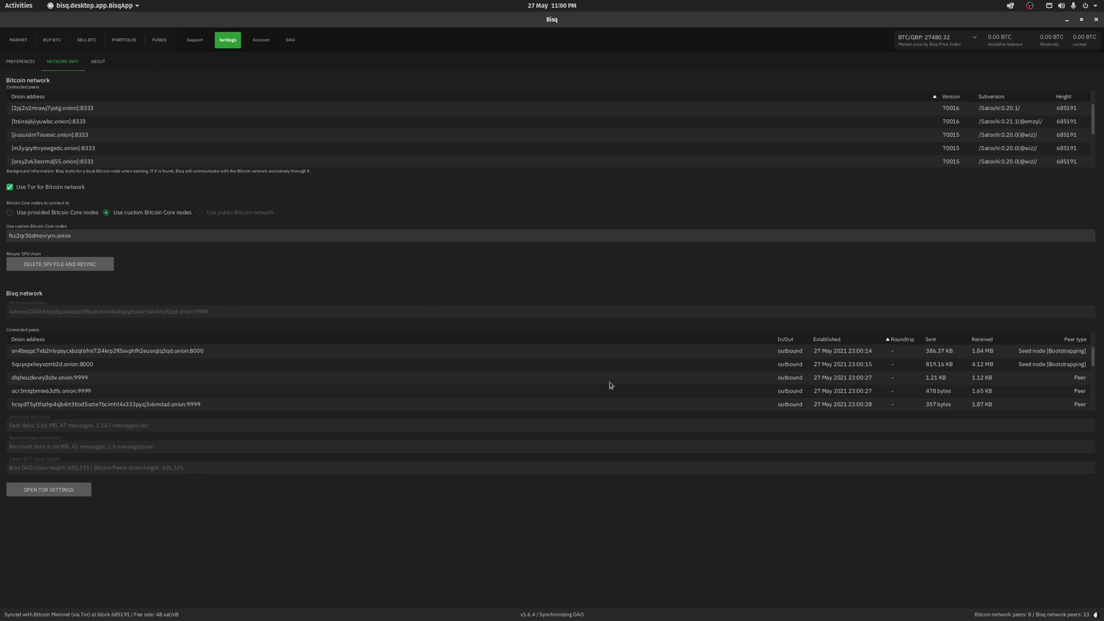
{"action": "left_click", "coordinate": [597, 347]}
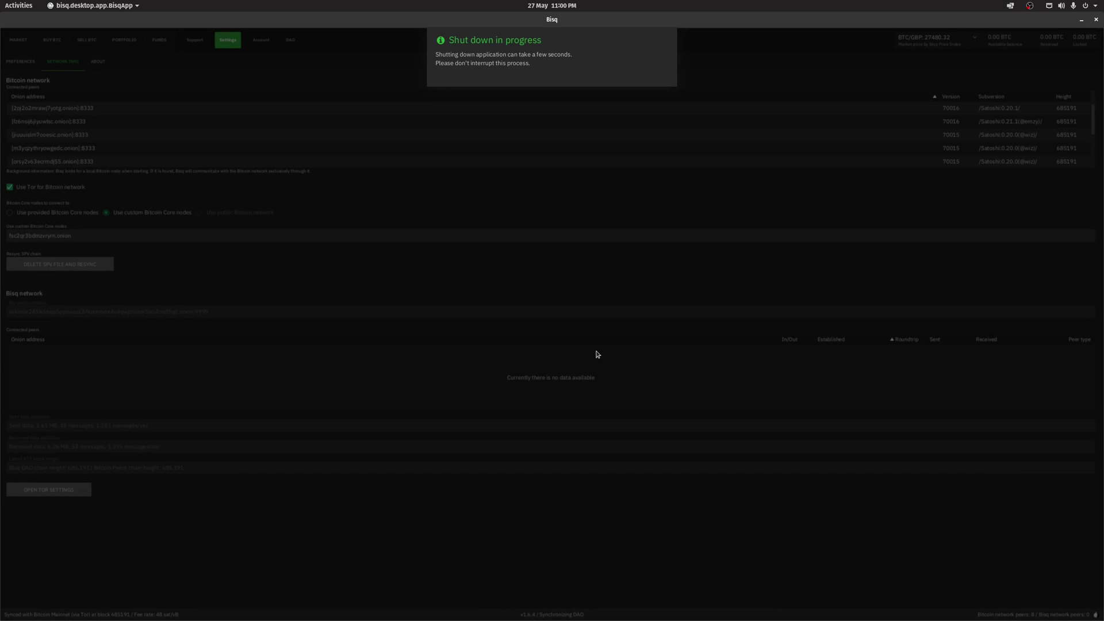
- Relaunch Bisq from the app search so it reconnects over Tor to the RoninDojo node
{"action": "key", "text": "super"}
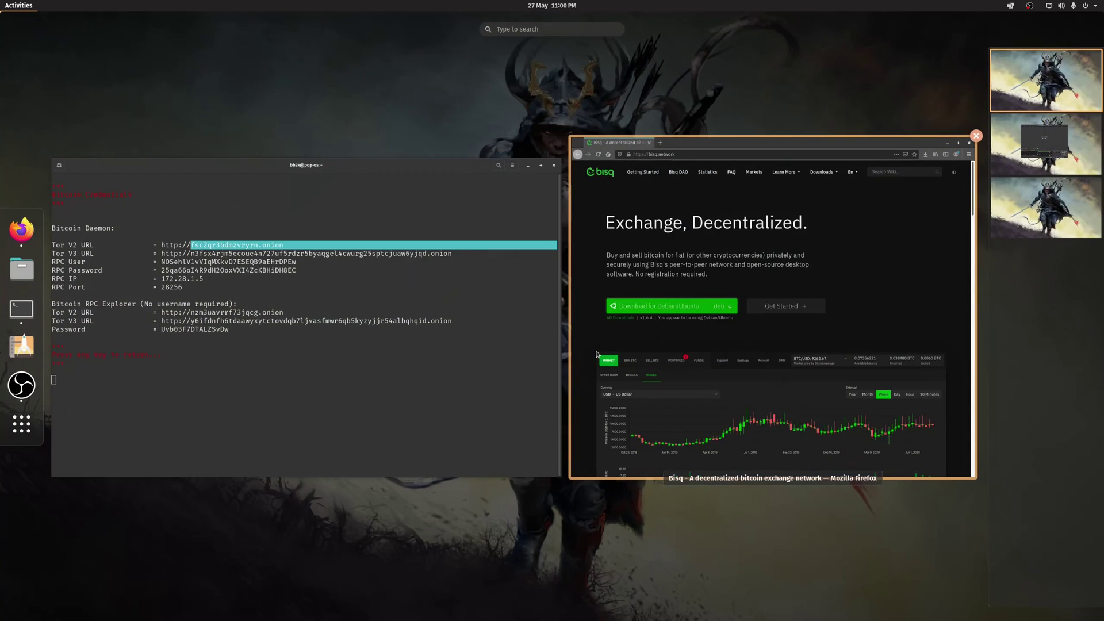
{"action": "type", "text": "bisq"}
{"action": "key", "text": "Return"}
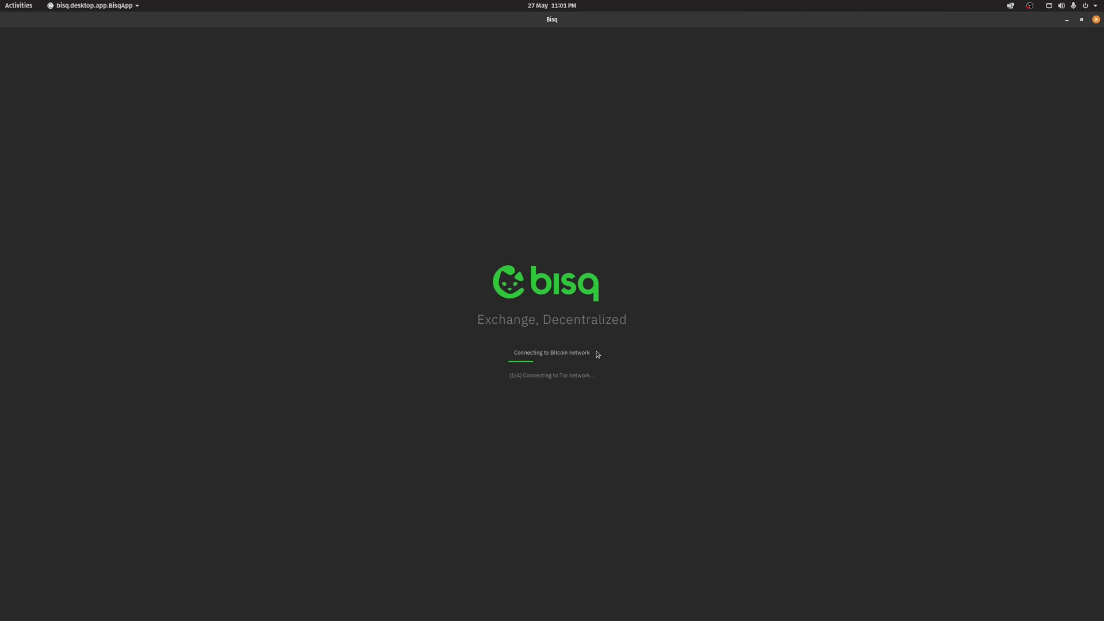